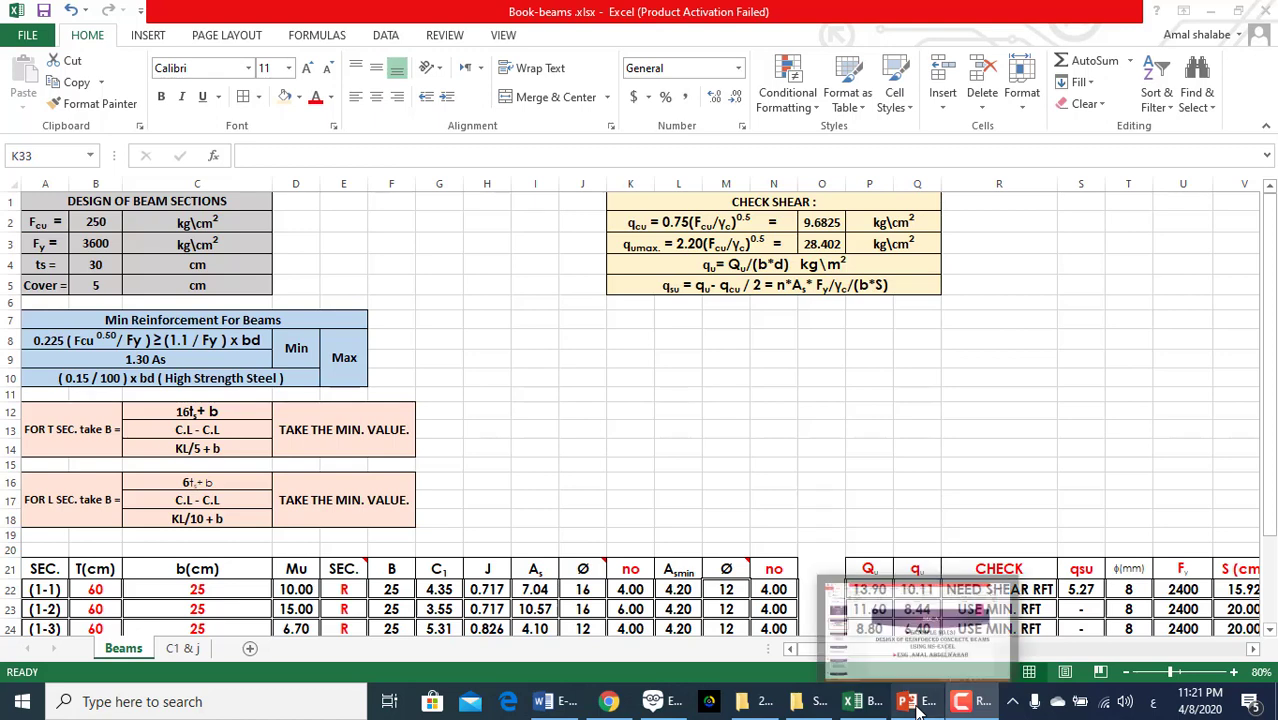
# Step: Bring up the beam design lecture and present it full screen from the current slide
pyautogui.click(918, 705)
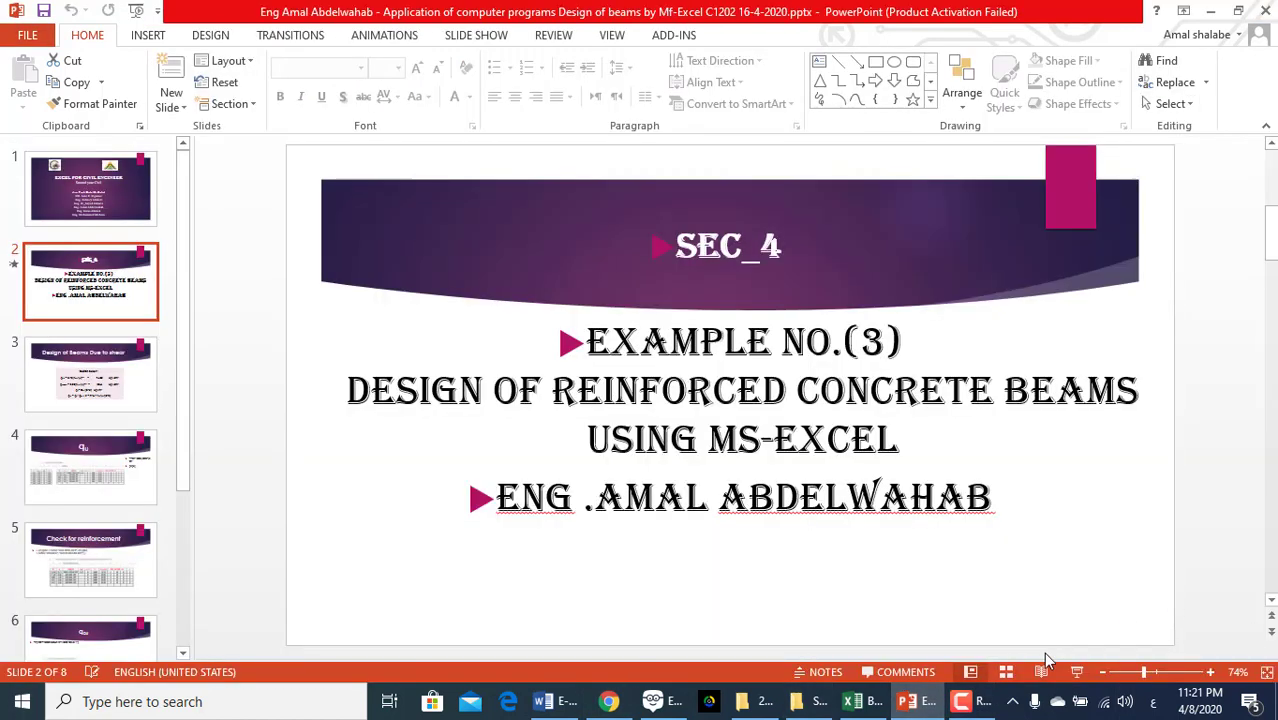
pyautogui.hotkey('shift', 'F5')
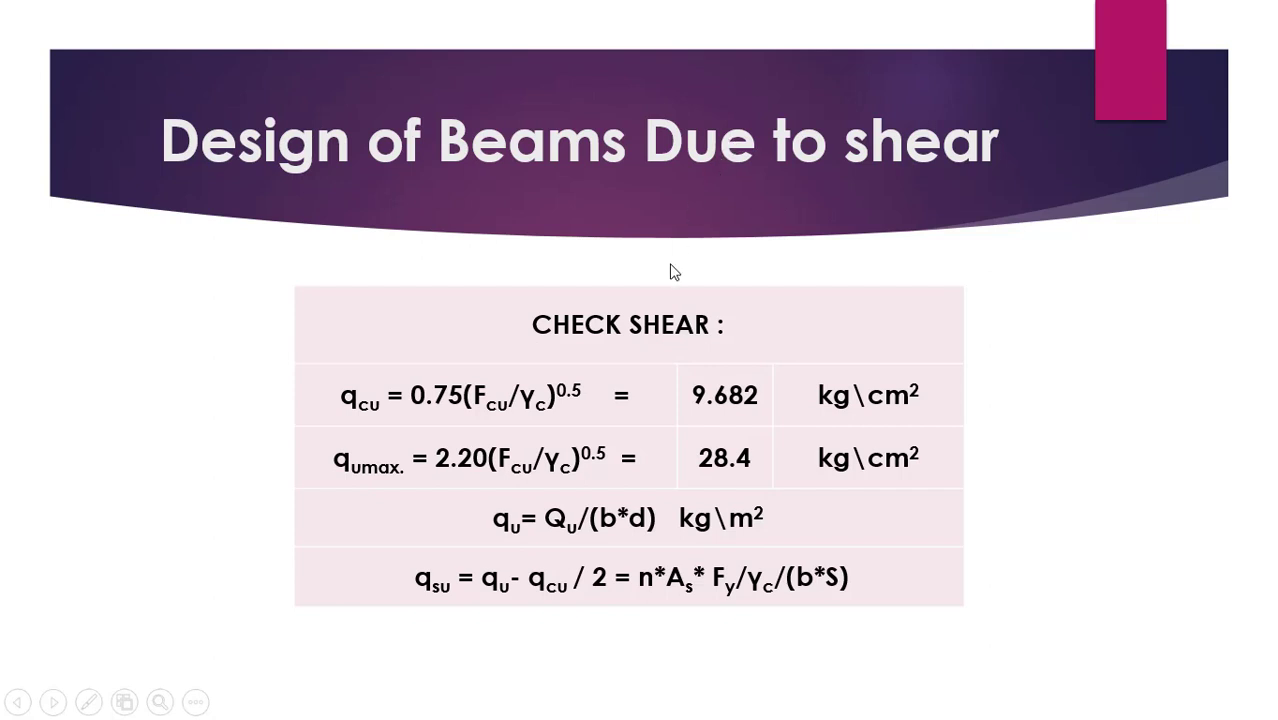
# Step: Show the qu formula slide, then exit the slideshow and return to Book-beams.xlsx in Excel
pyautogui.click(551, 250)
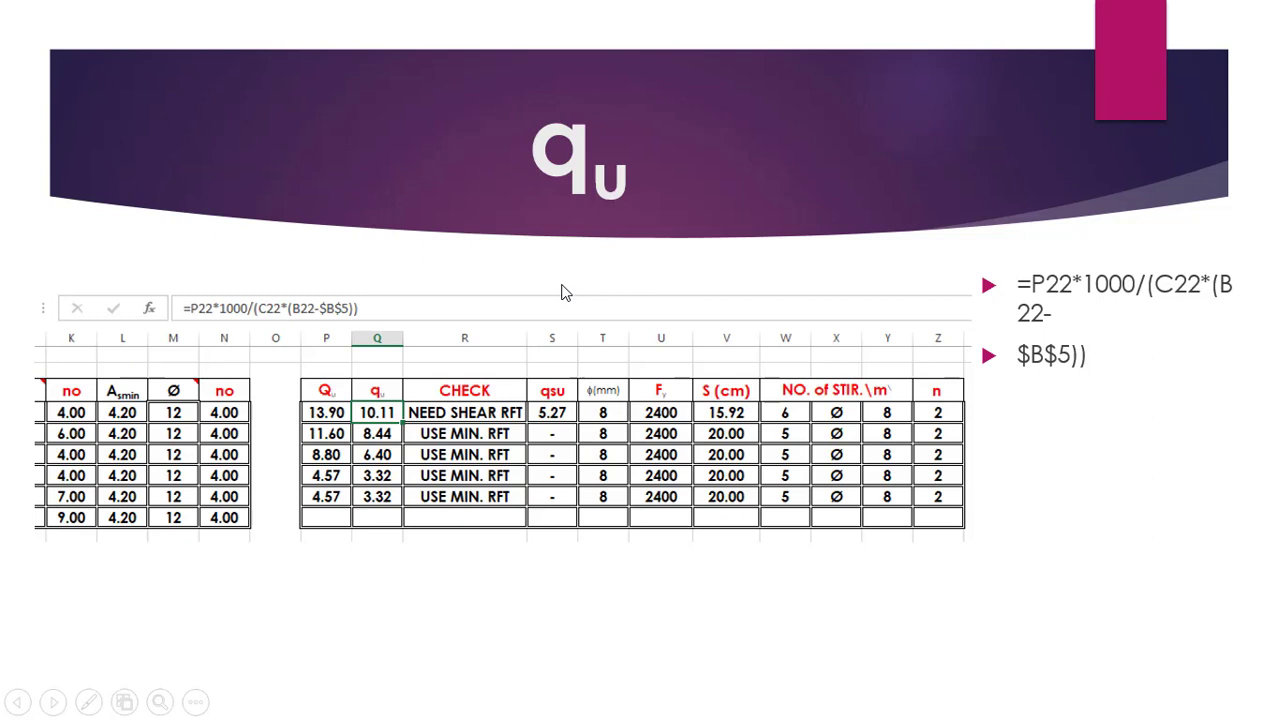
pyautogui.press('Left')
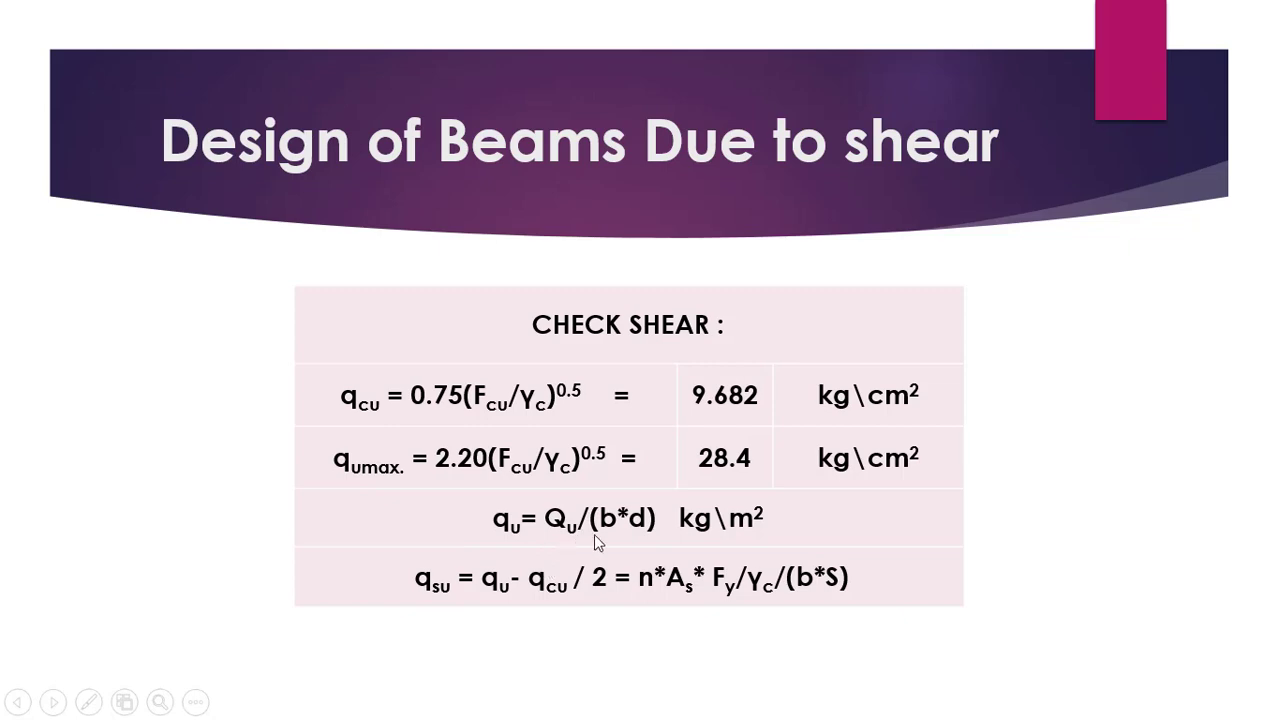
pyautogui.press('Right')
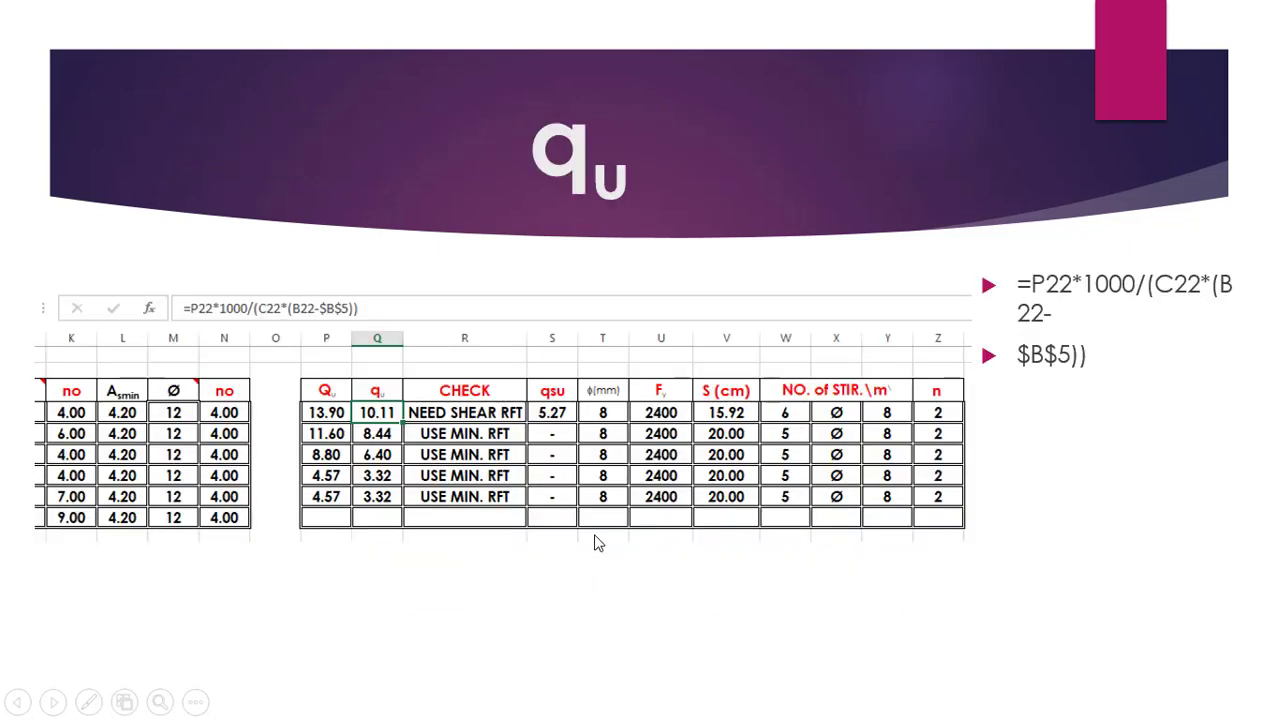
pyautogui.press('Escape')
pyautogui.click(872, 701)
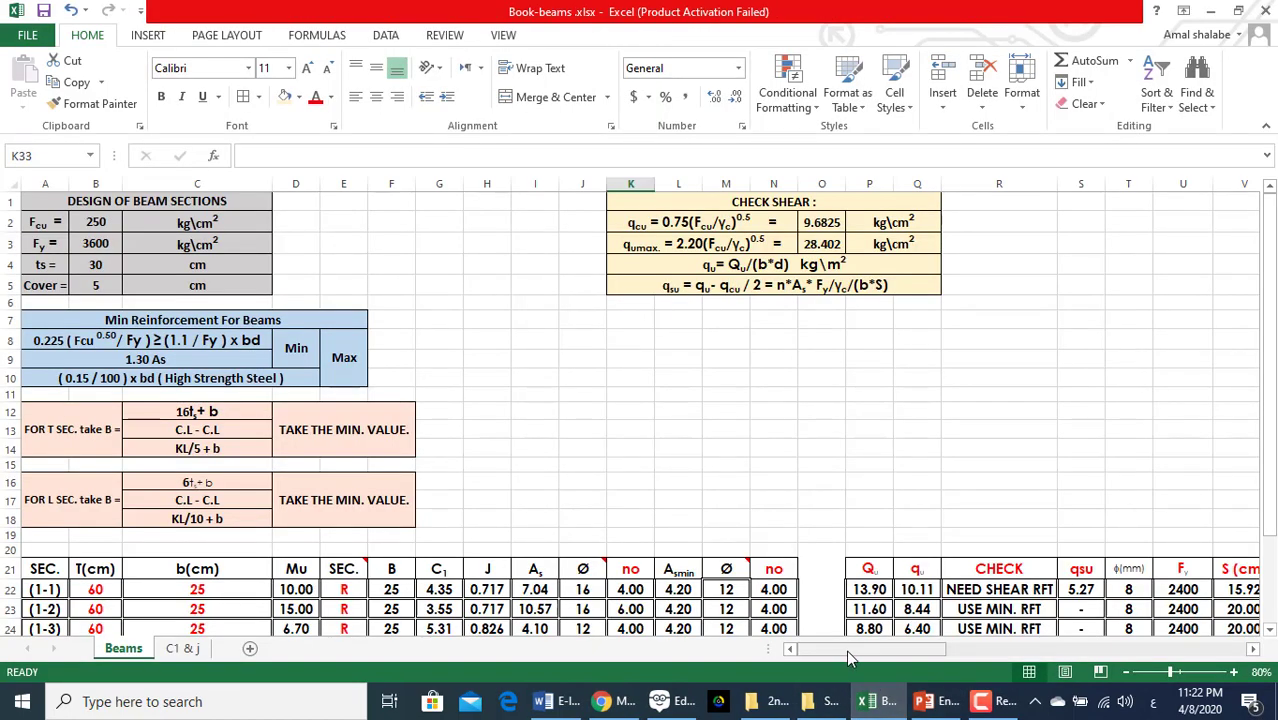
pyautogui.scroll(-1, 428, 422)
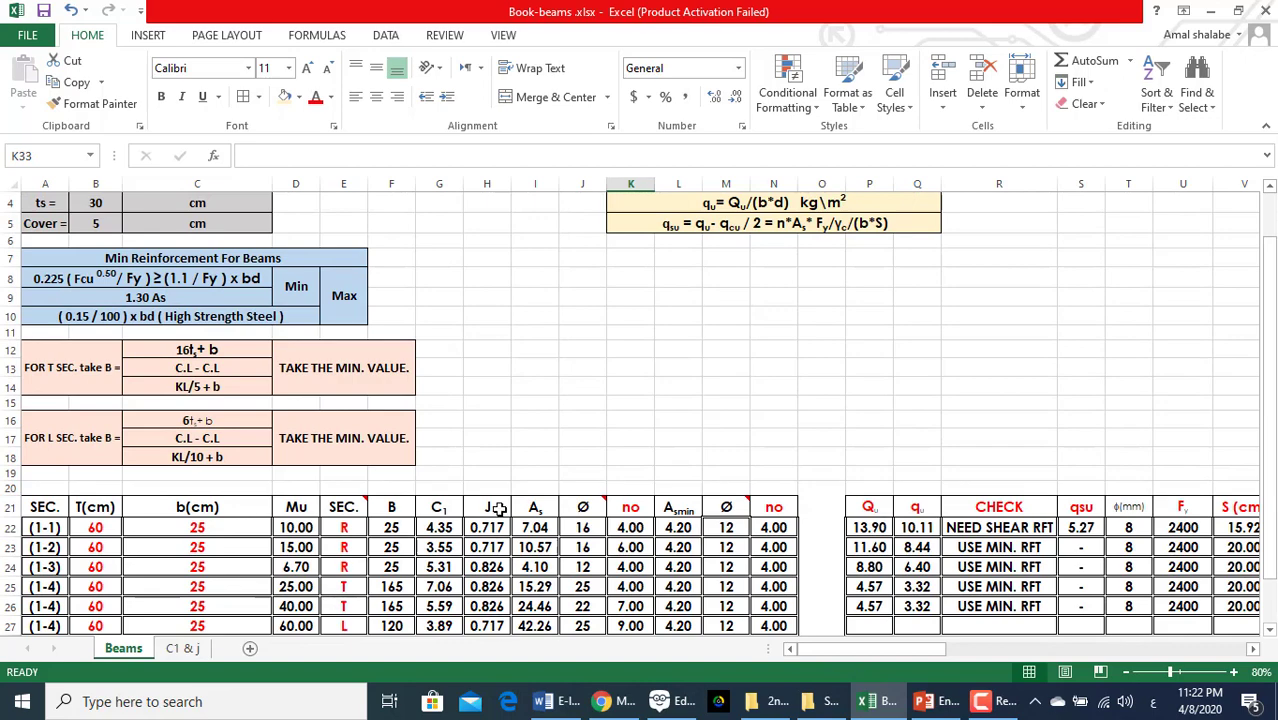
pyautogui.moveTo(855, 650)
pyautogui.mouseDown()
pyautogui.moveTo(1008, 668)
pyautogui.moveTo(862, 668)
pyautogui.mouseUp()
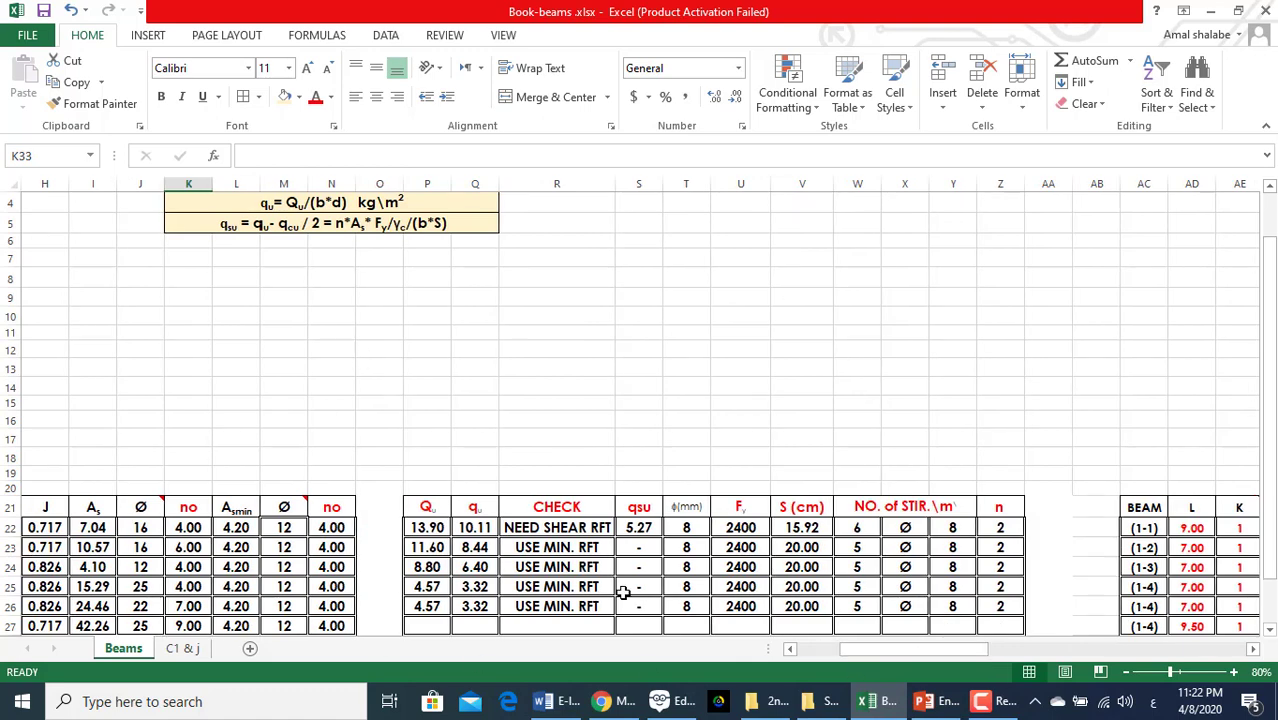
pyautogui.scroll(-1, 596, 460)
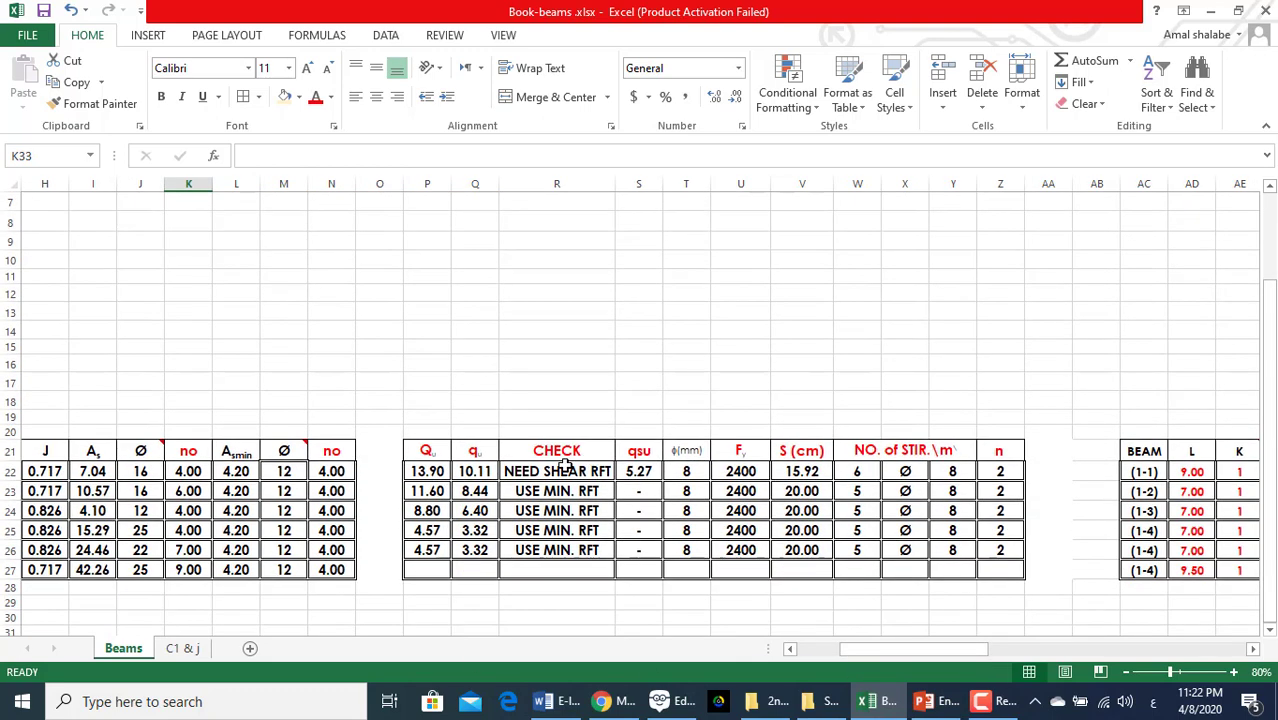
pyautogui.click(420, 470)
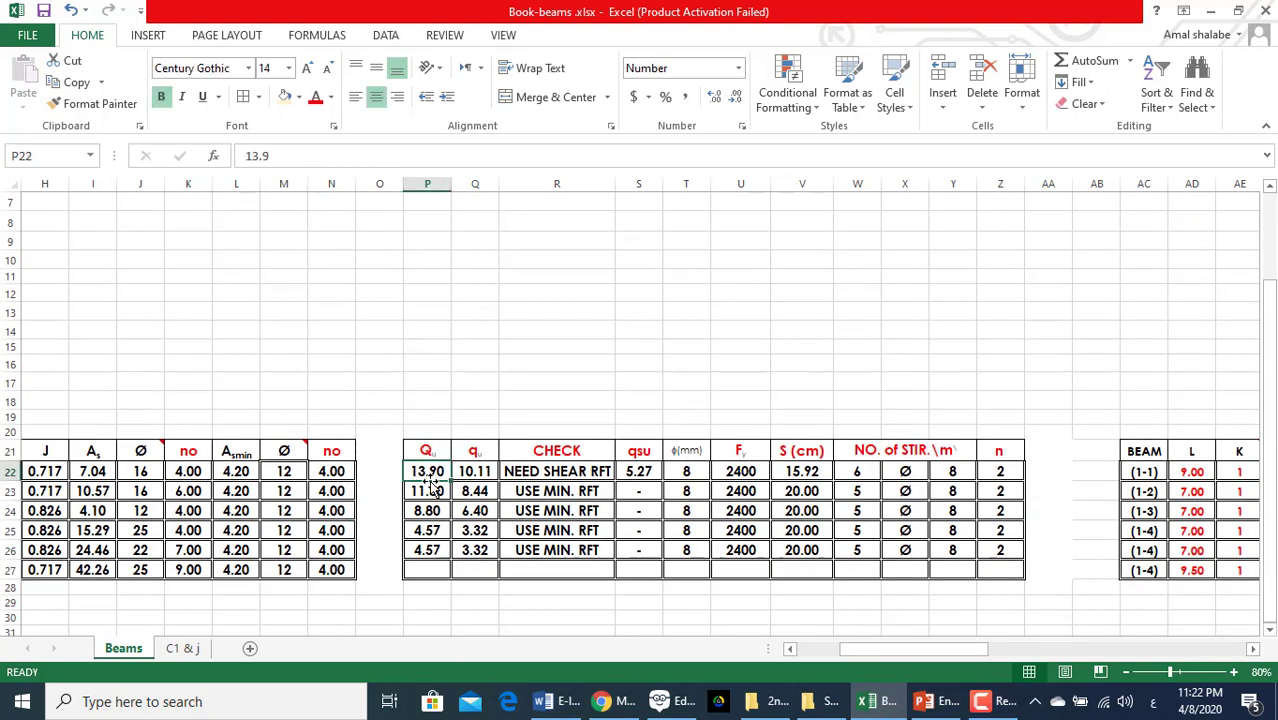
pyautogui.scroll(2, 438, 462)
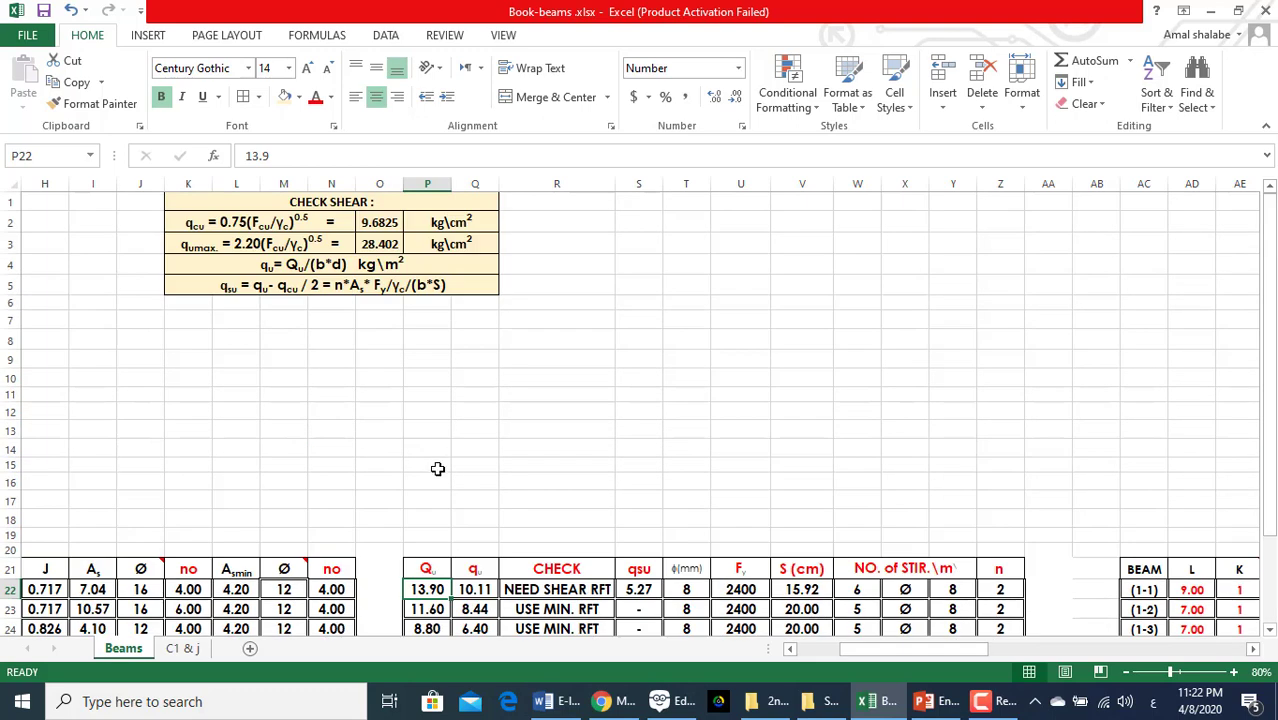
pyautogui.click(476, 590)
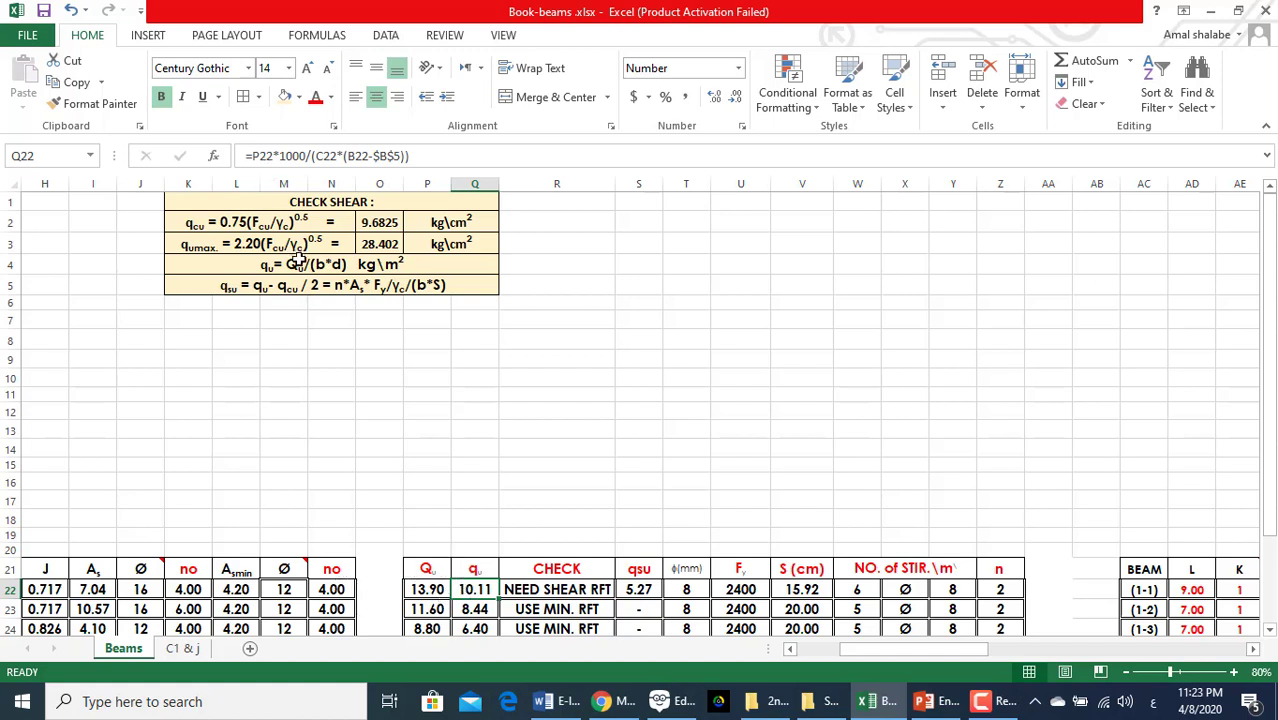
pyautogui.doubleClick(476, 590)
pyautogui.moveTo(918, 650); pyautogui.dragTo(844, 656)
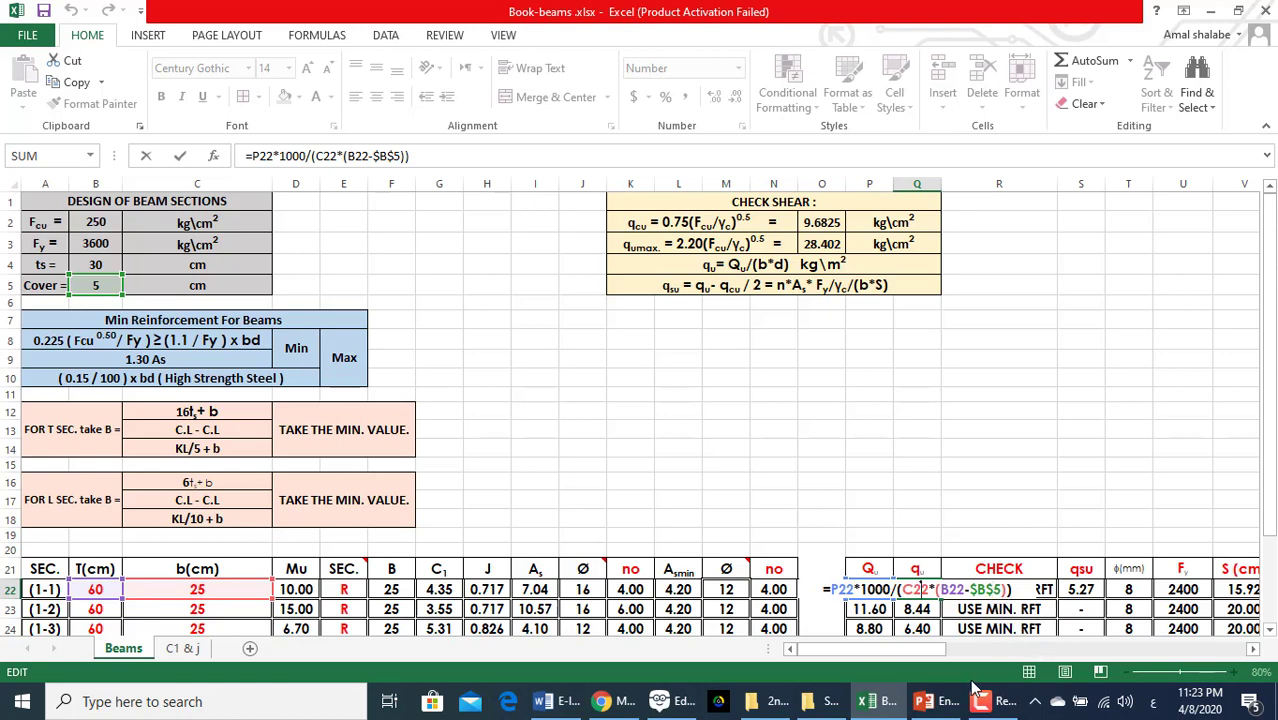
pyautogui.press('Return')
pyautogui.moveTo(876, 650); pyautogui.dragTo(890, 650)
pyautogui.click(724, 589)
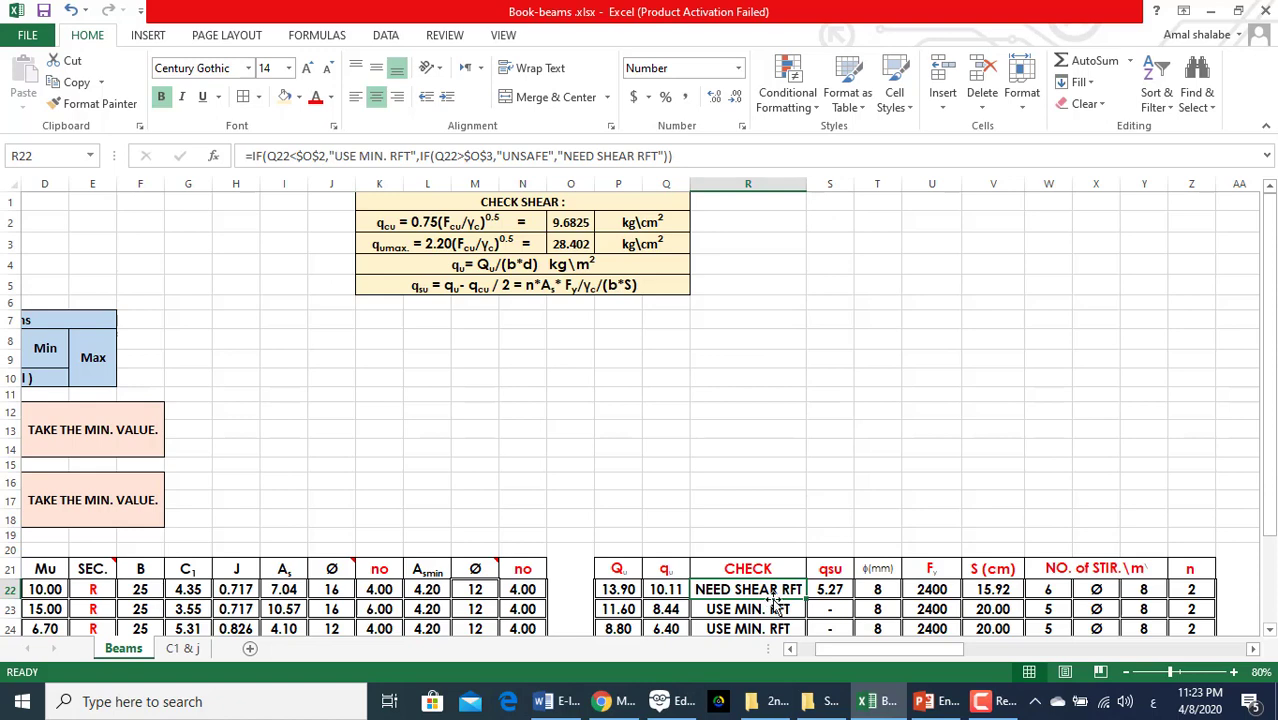
pyautogui.scroll(-1, 775, 605)
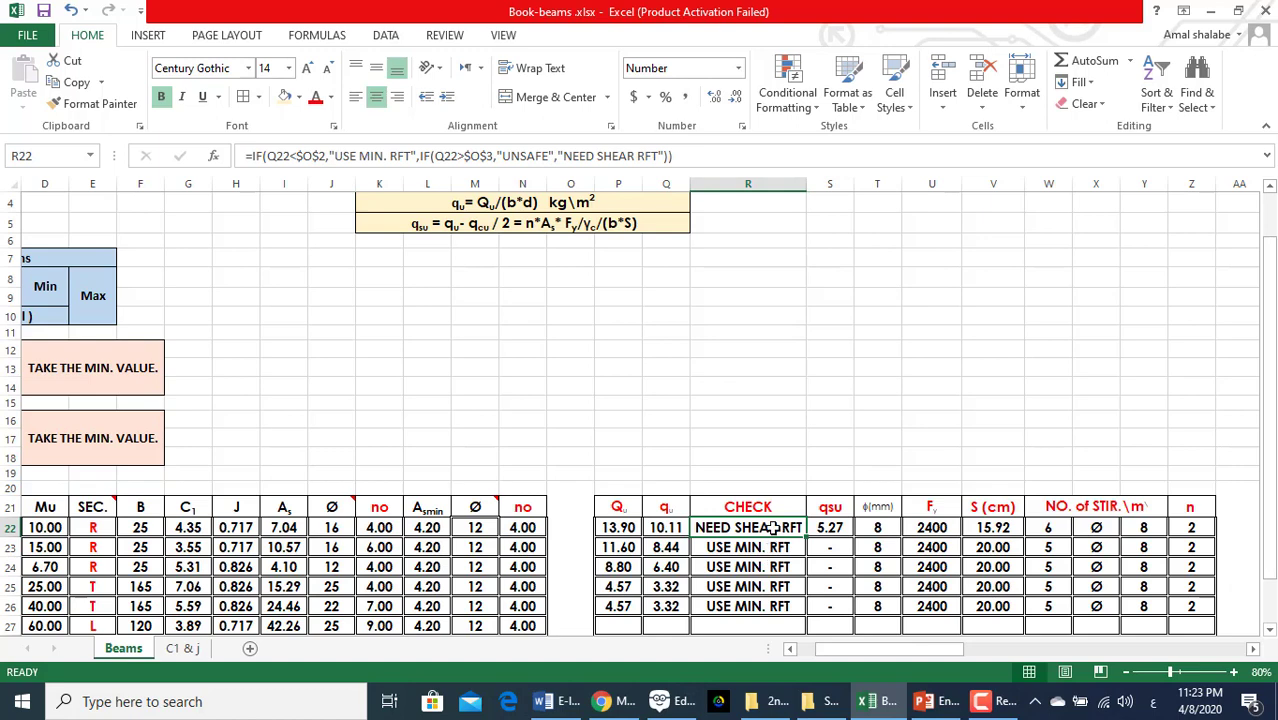
pyautogui.doubleClick(773, 528)
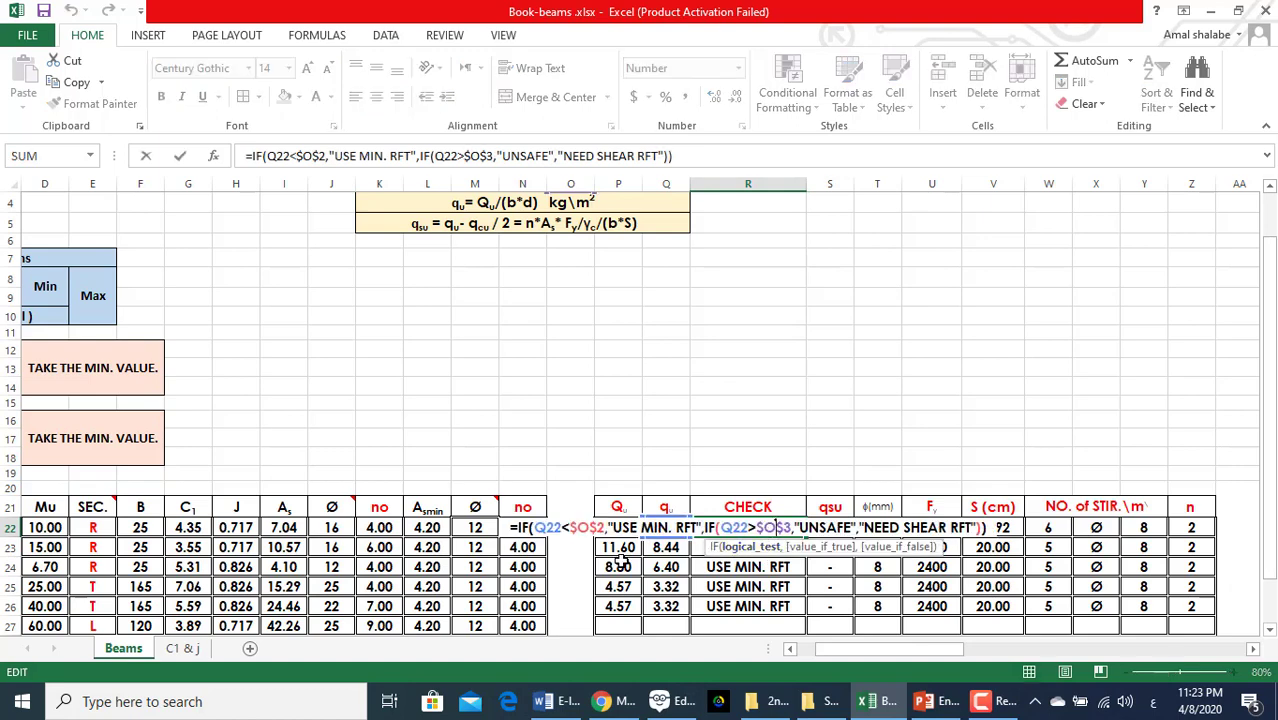
pyautogui.click(775, 528)
pyautogui.scroll(1, 635, 443)
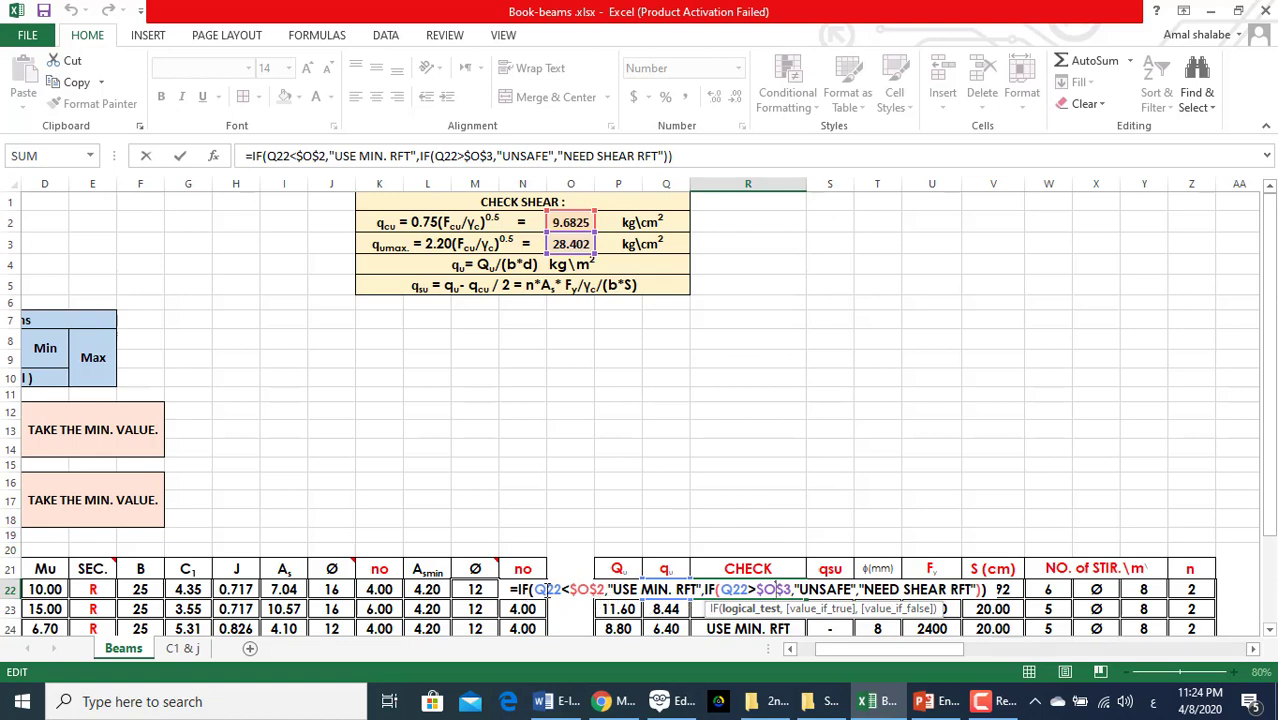
pyautogui.click(546, 590)
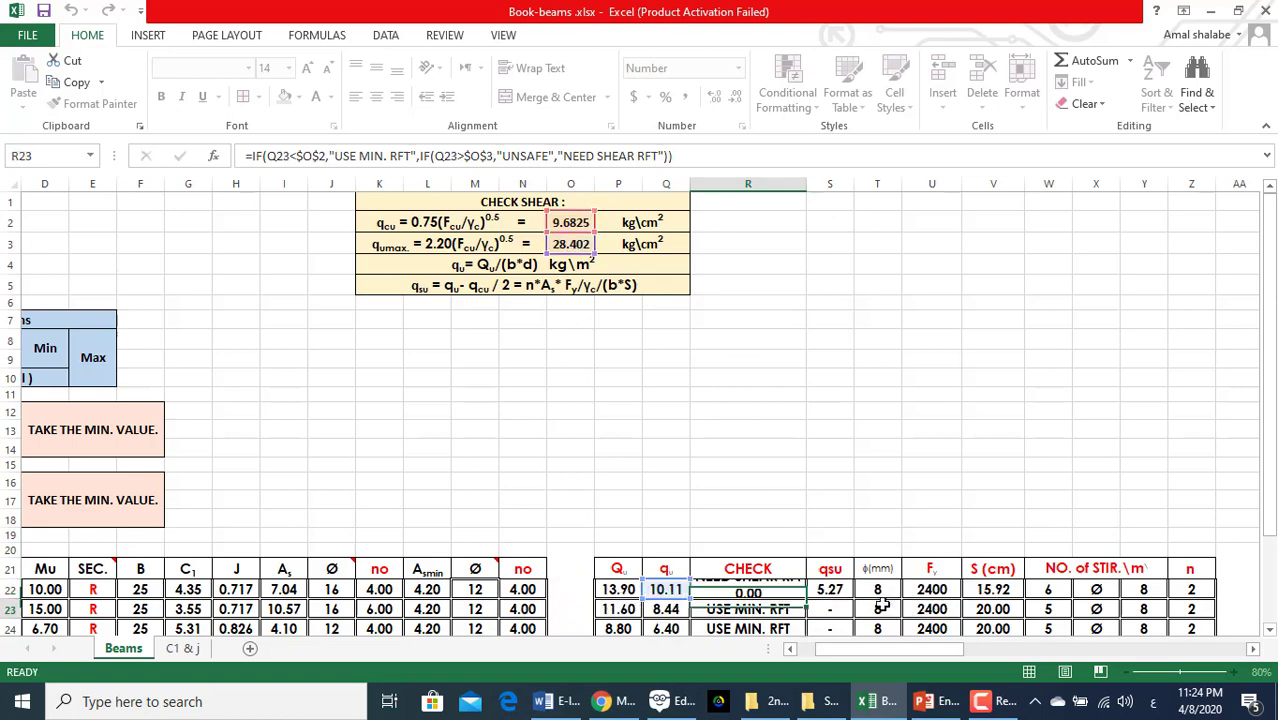
pyautogui.press('Return')
pyautogui.click(705, 592)
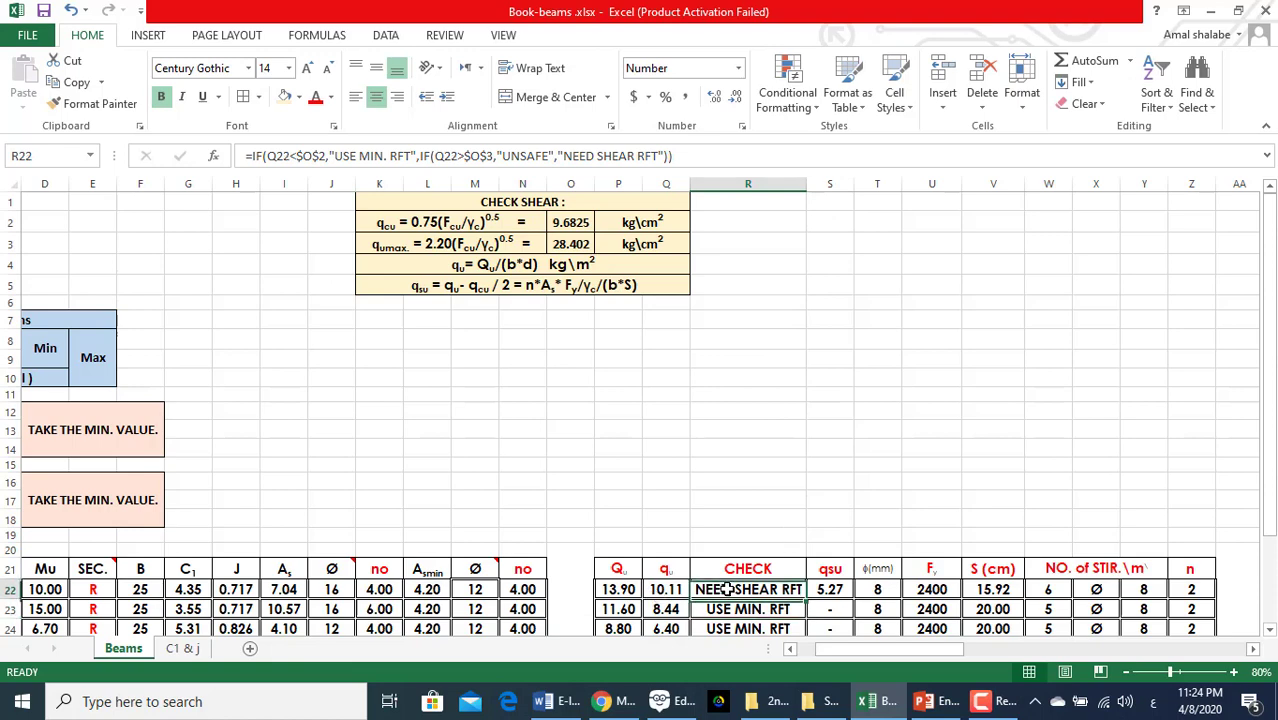
pyautogui.scroll(-1, 727, 591)
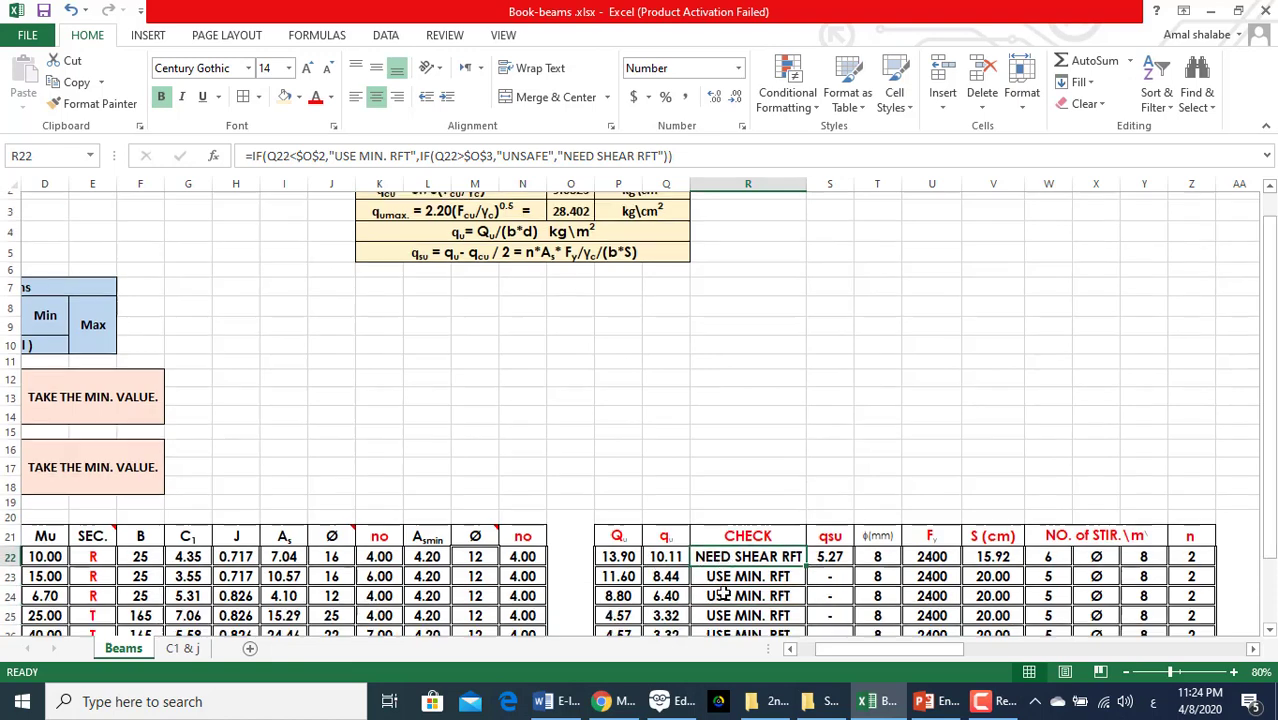
pyautogui.scroll(1, 752, 537)
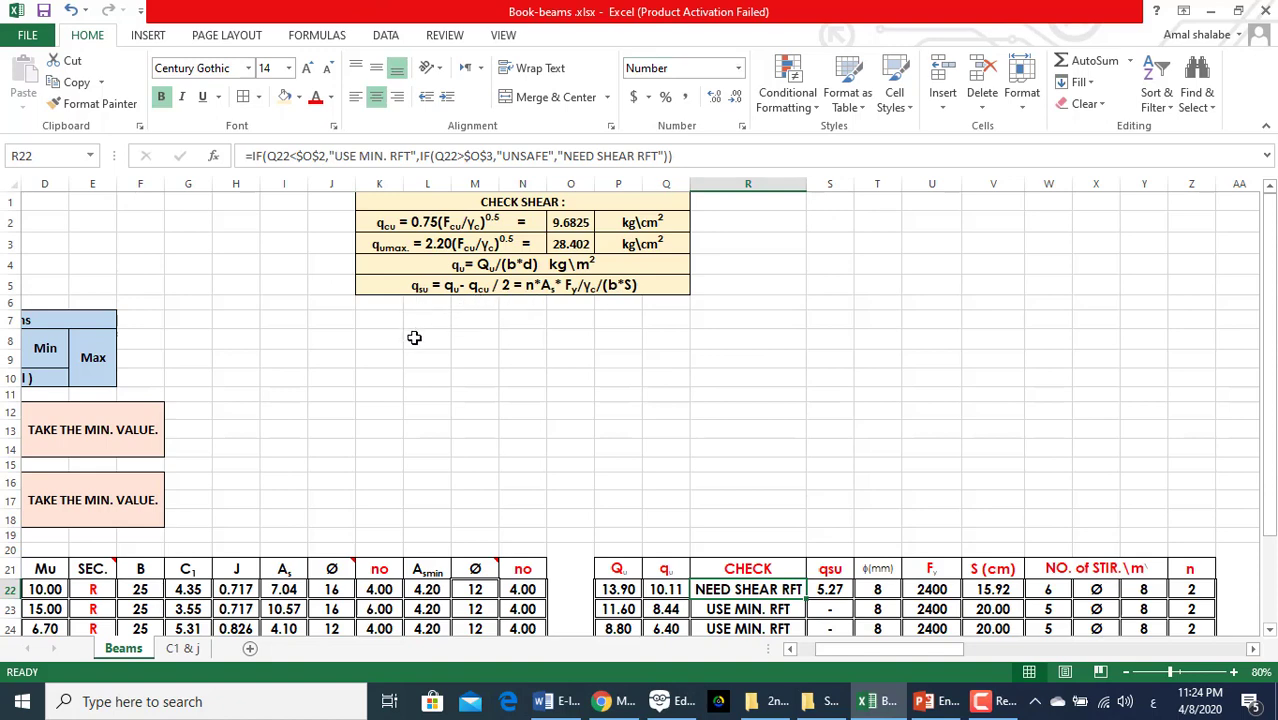
pyautogui.click(428, 289)
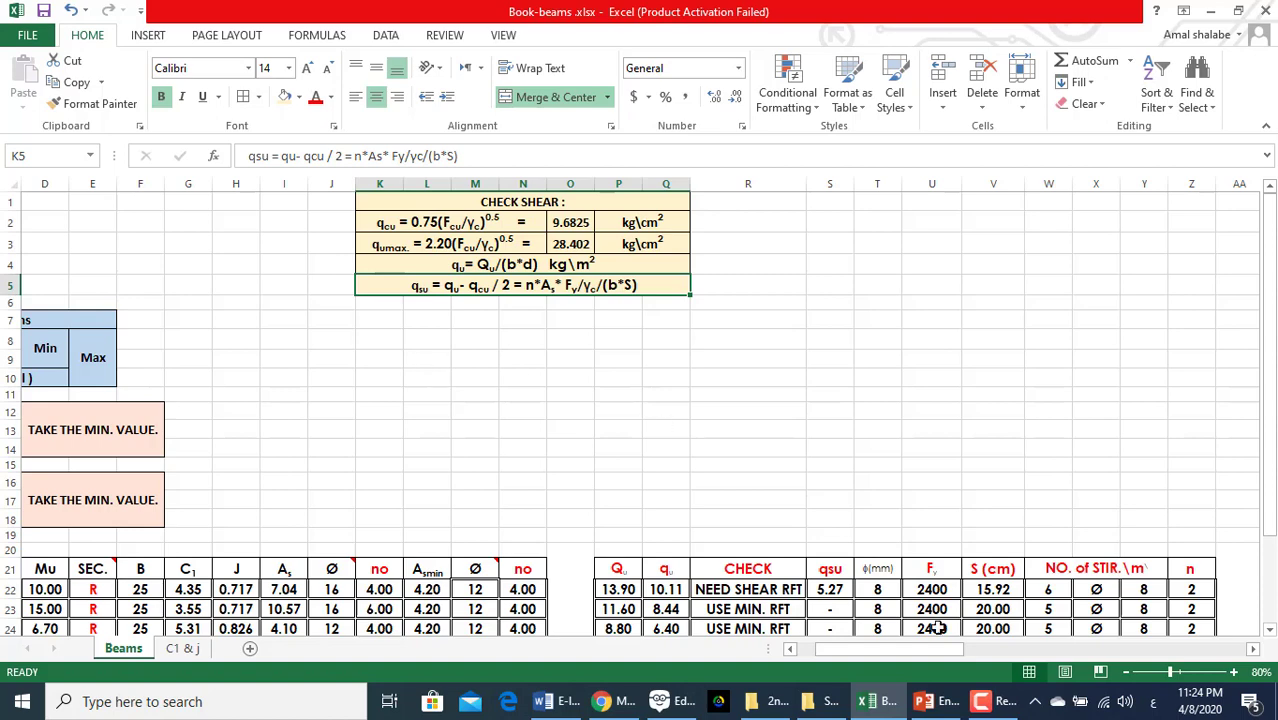
pyautogui.click(843, 594)
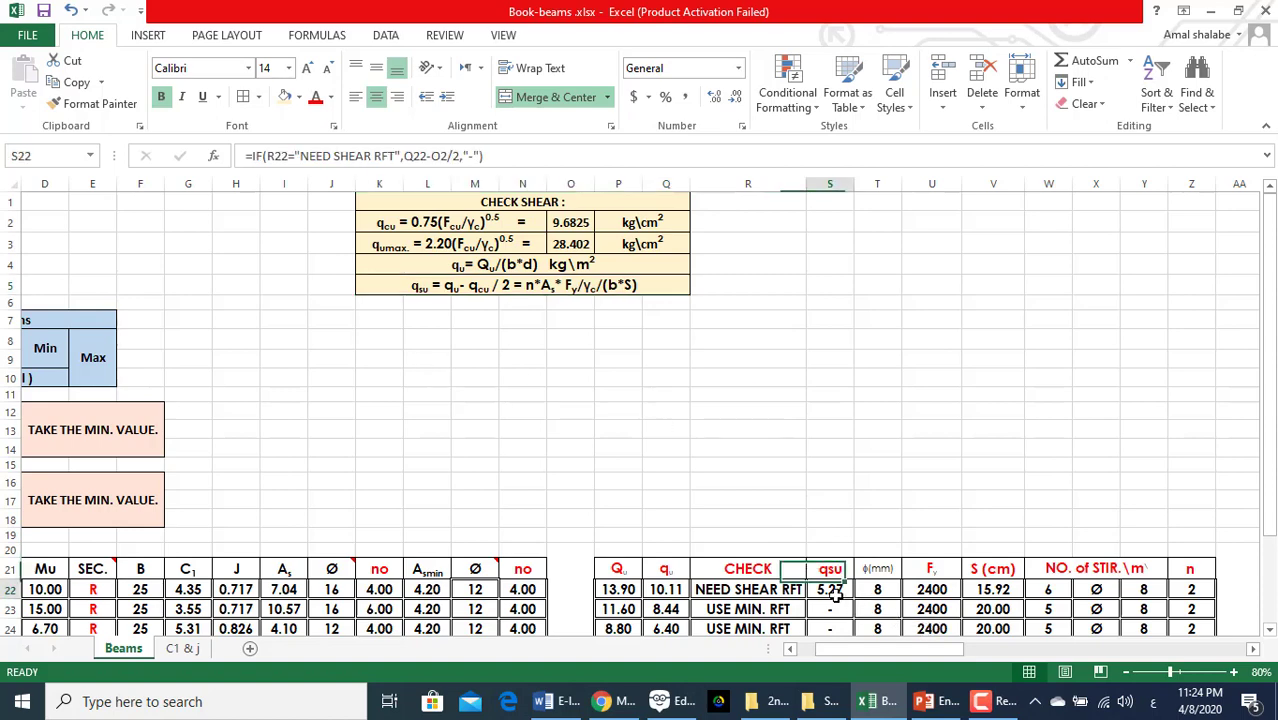
pyautogui.hotkey('ctrl', 'Down')
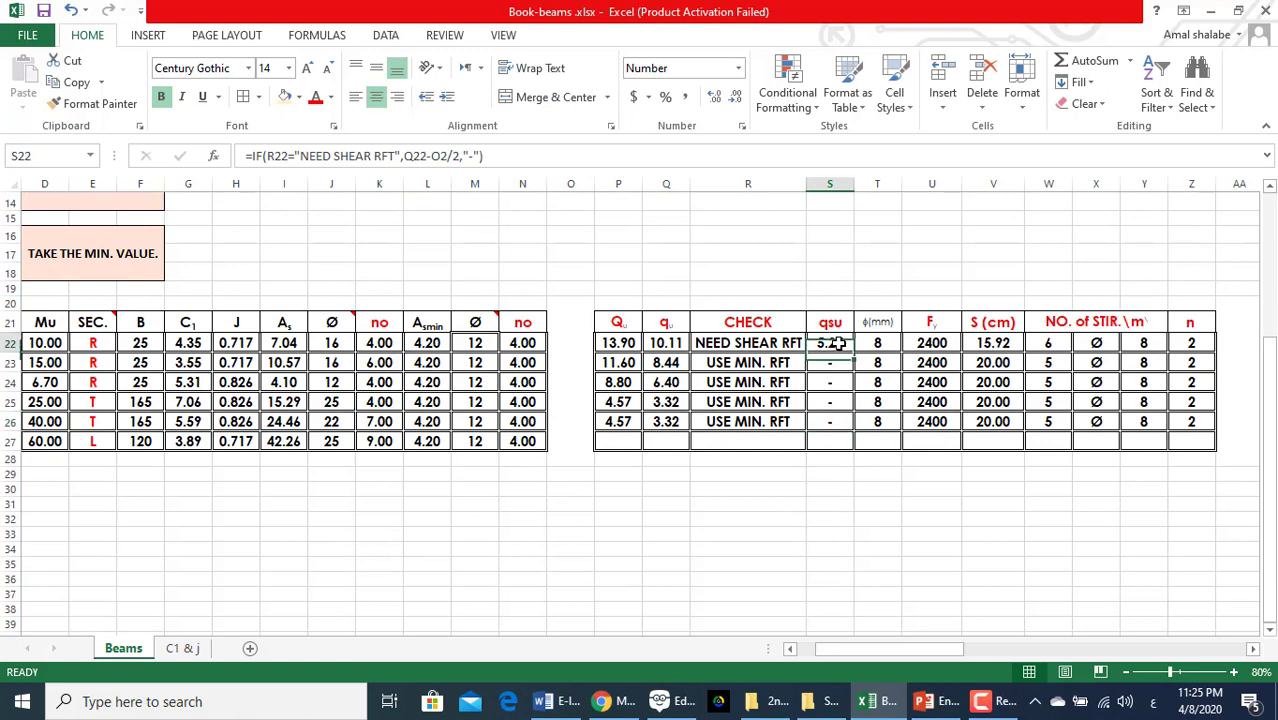
pyautogui.doubleClick(830, 343)
pyautogui.scroll(1, 742, 450)
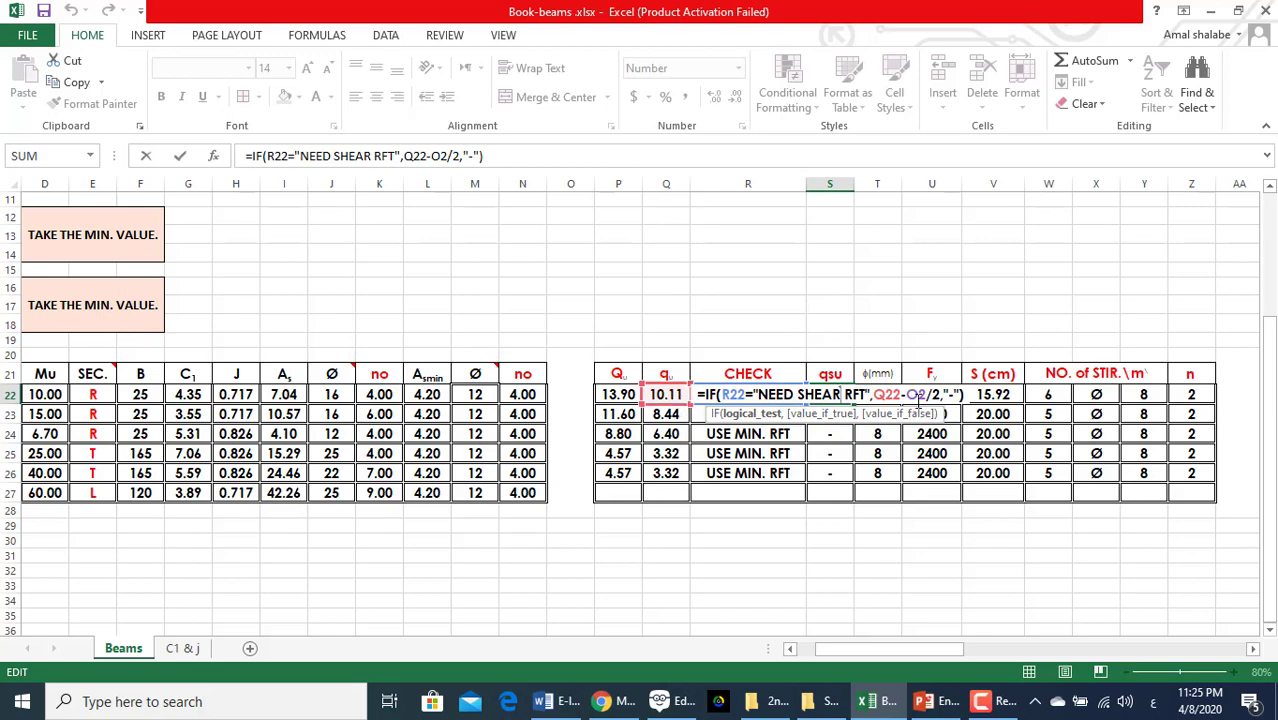
pyautogui.scroll(1, 918, 400)
pyautogui.scroll(2, 920, 418)
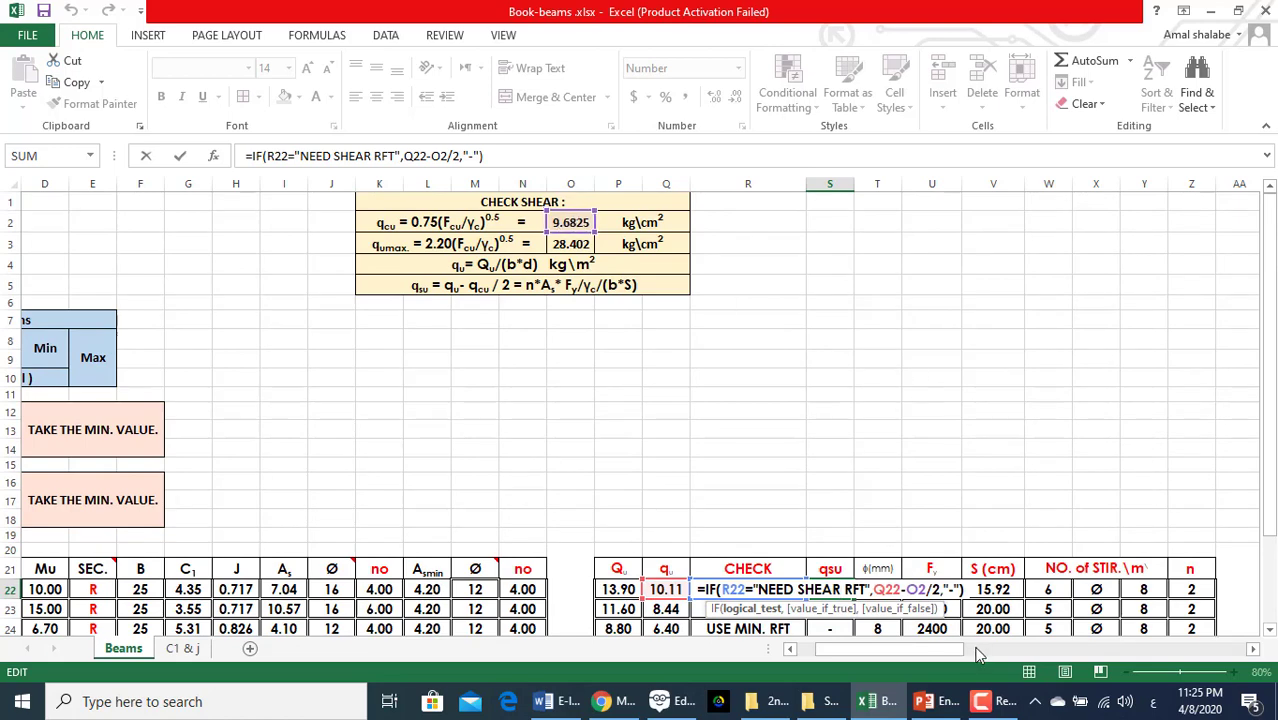
pyautogui.scroll(-2, 791, 582)
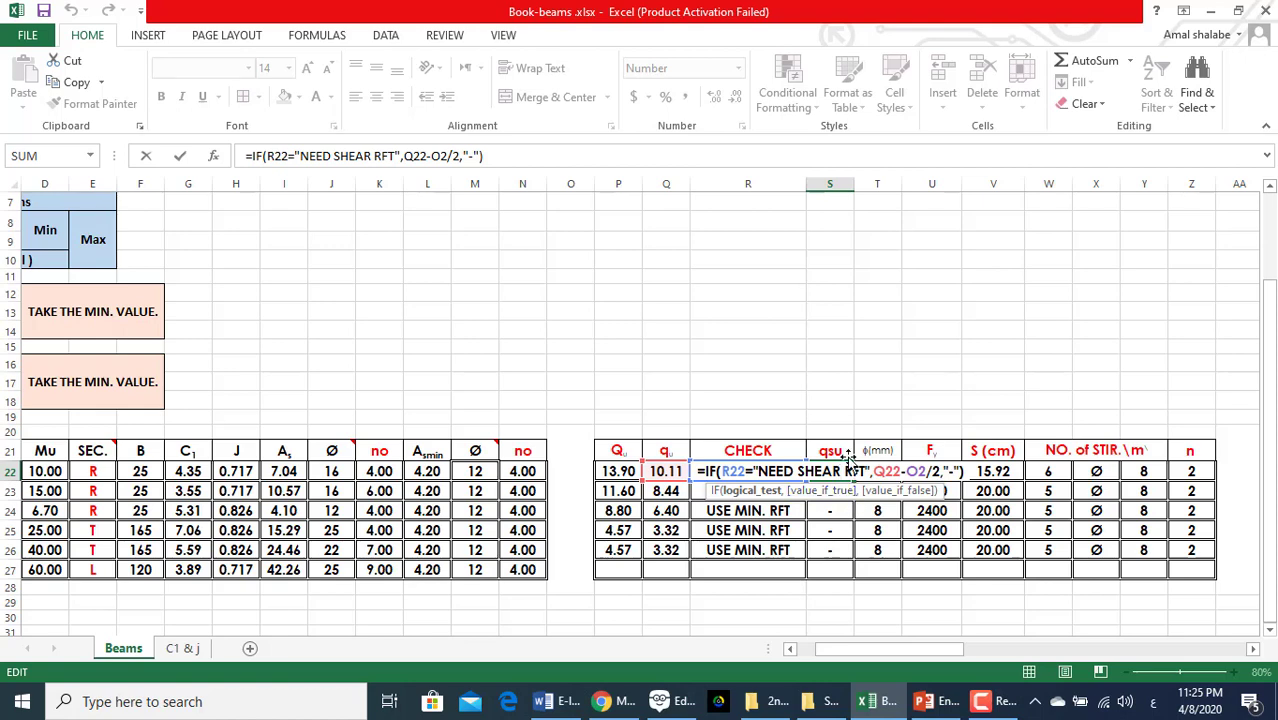
pyautogui.scroll(1, 843, 455)
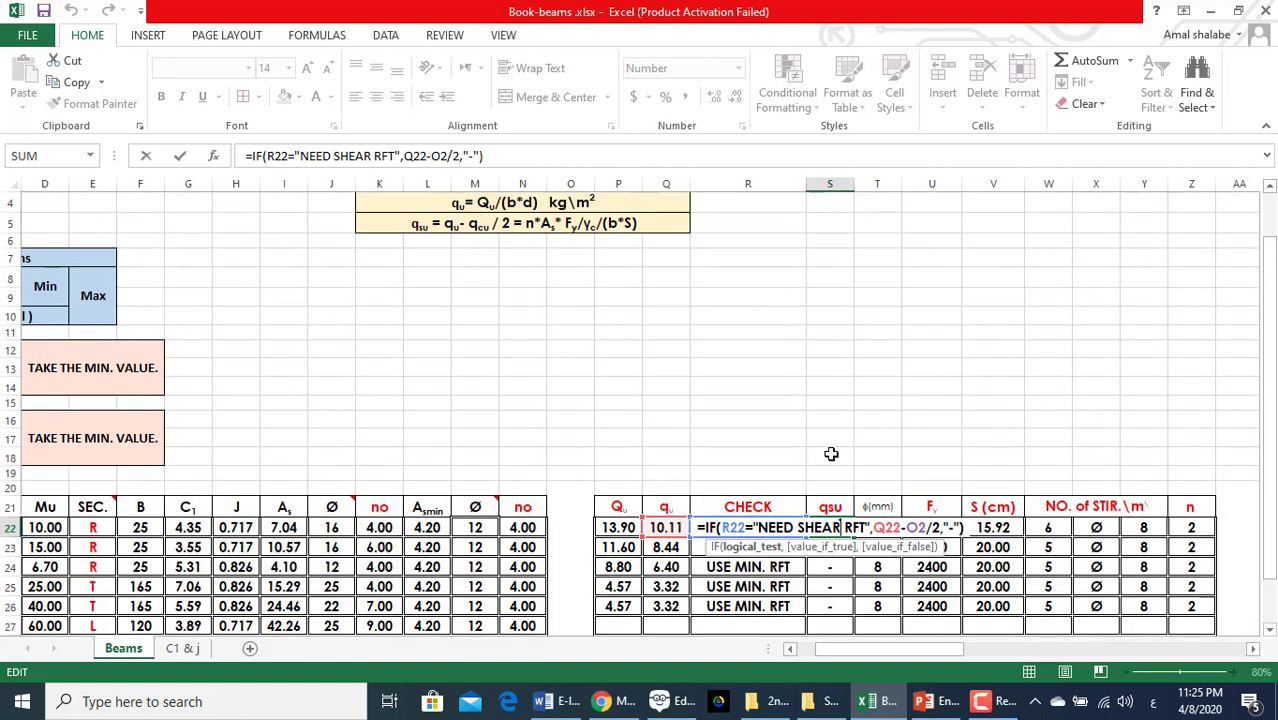
pyautogui.press('Tab')
pyautogui.click(876, 522)
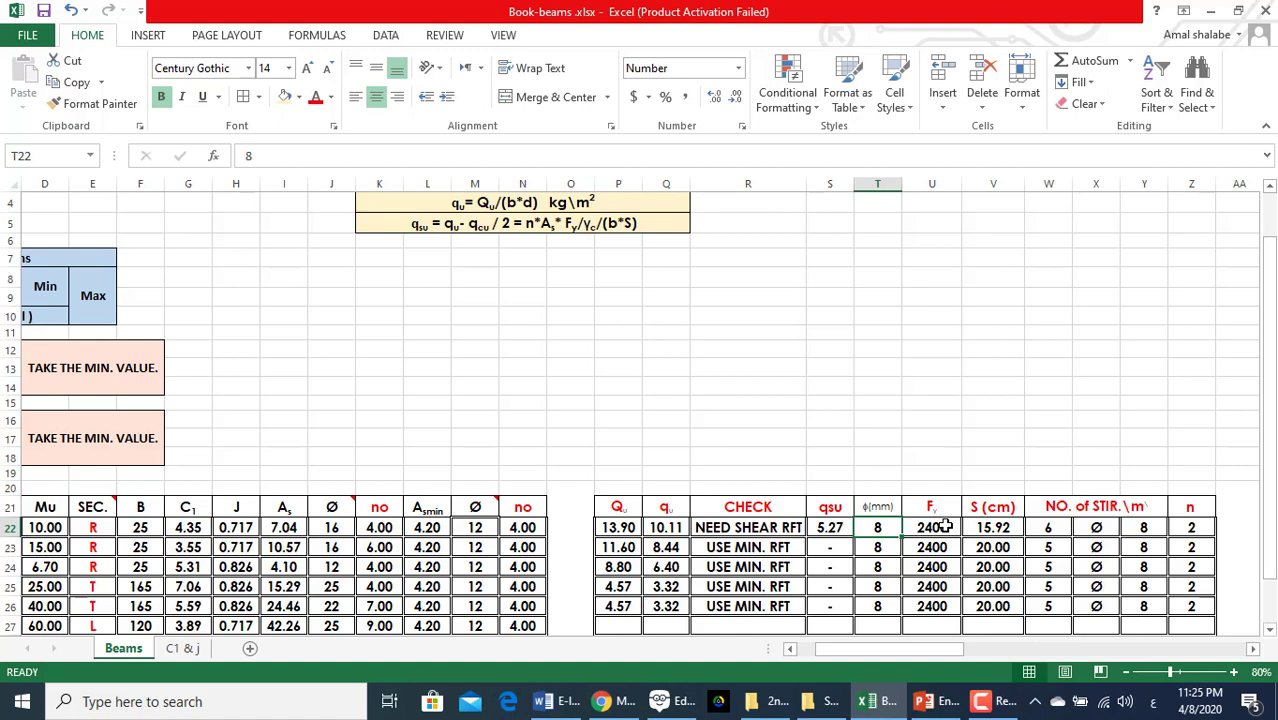
pyautogui.click(945, 533)
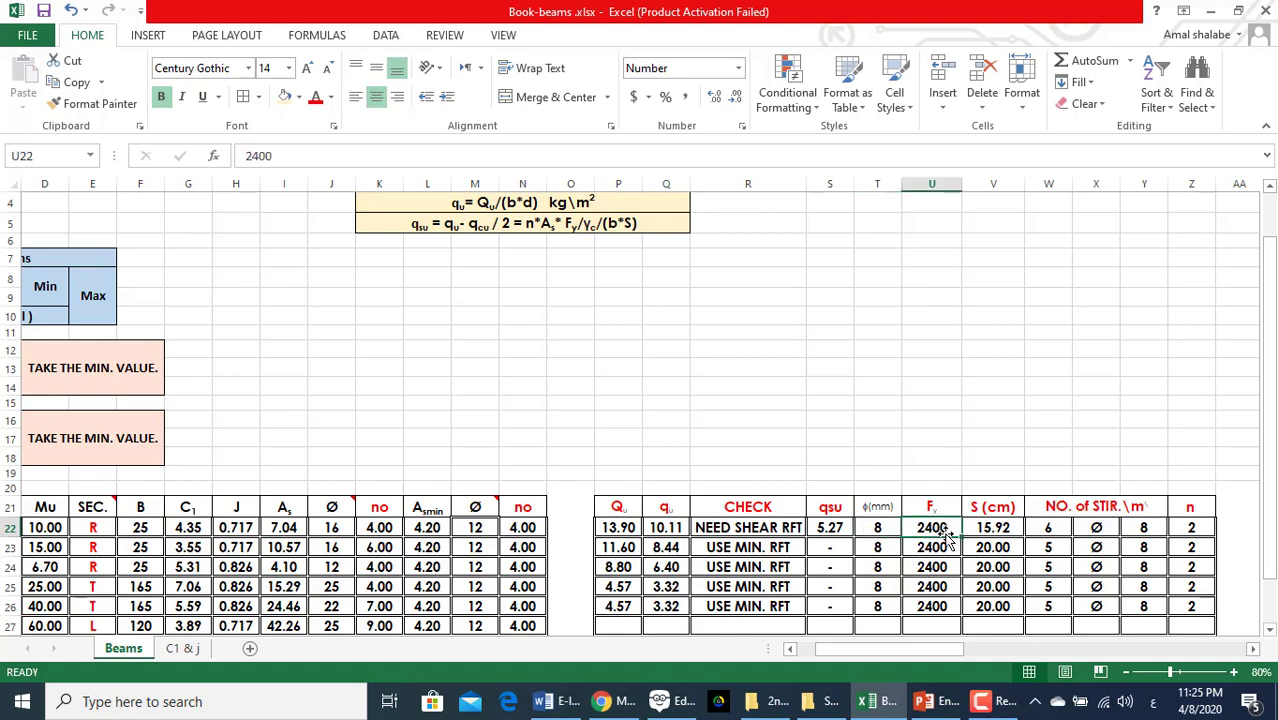
pyautogui.scroll(1, 525, 280)
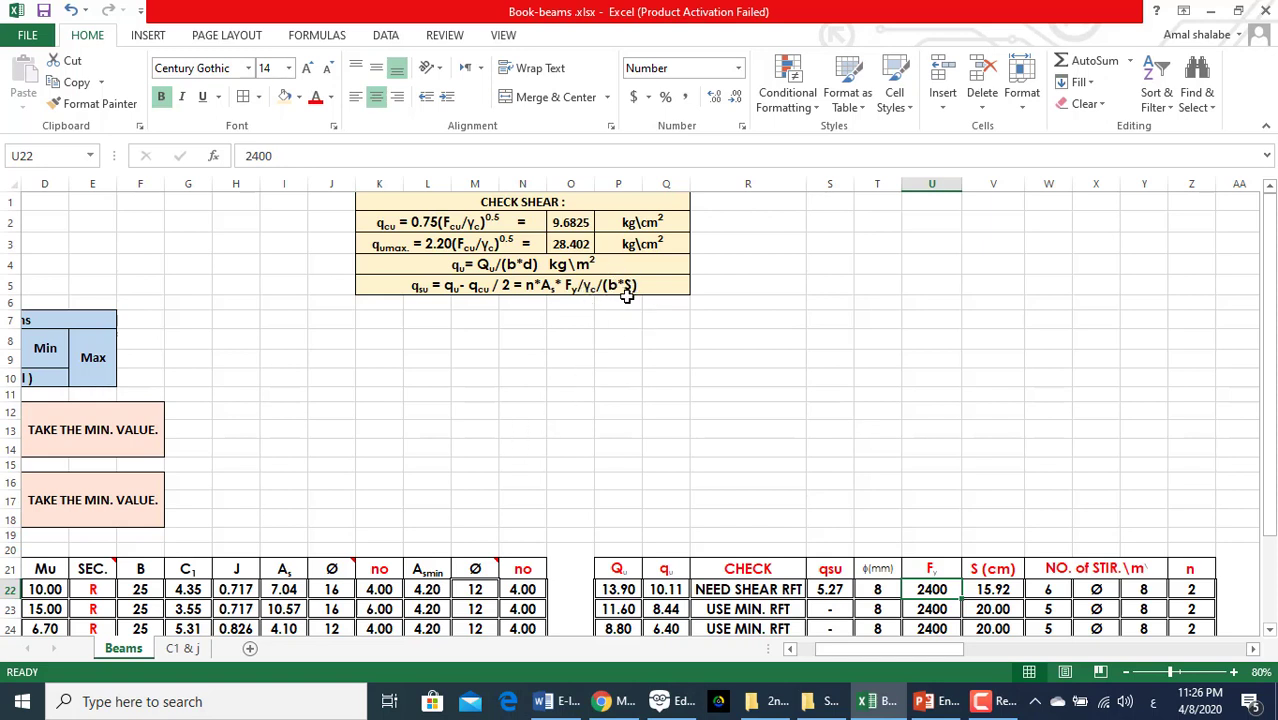
pyautogui.click(981, 591)
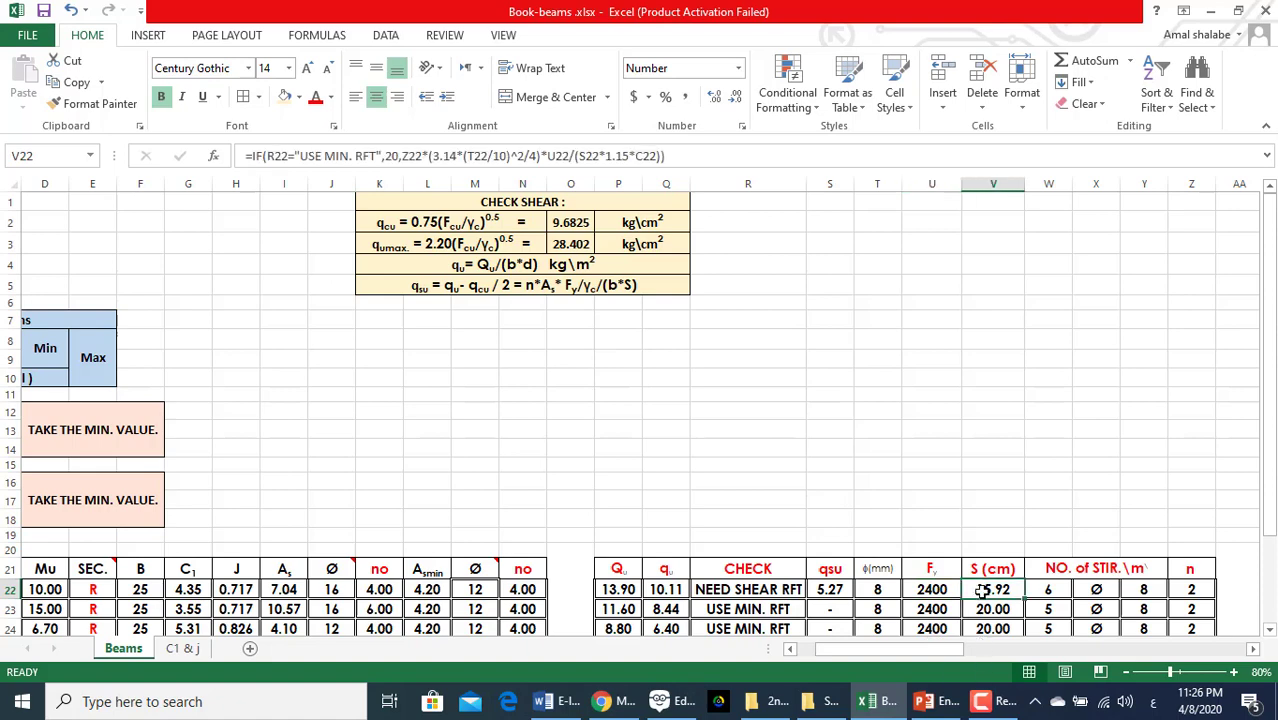
pyautogui.doubleClick(981, 591)
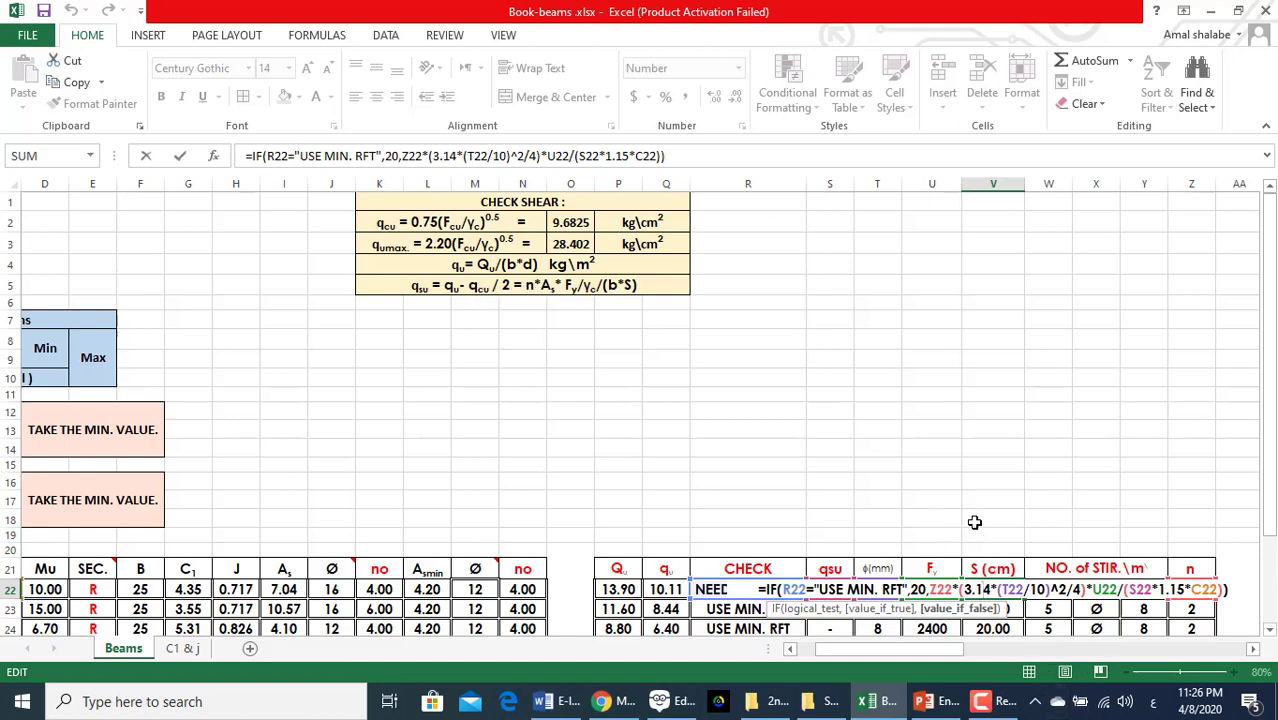
pyautogui.press('Return')
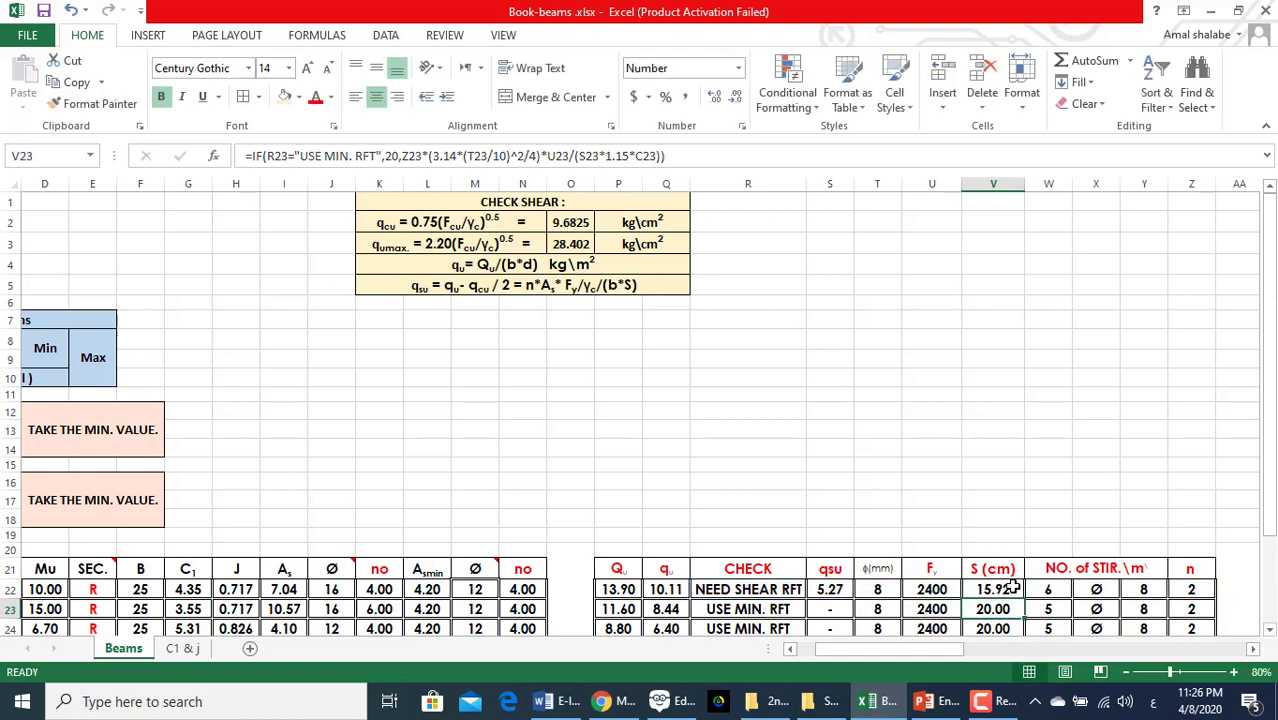
pyautogui.click(1010, 585)
pyautogui.scroll(-1, 1010, 585)
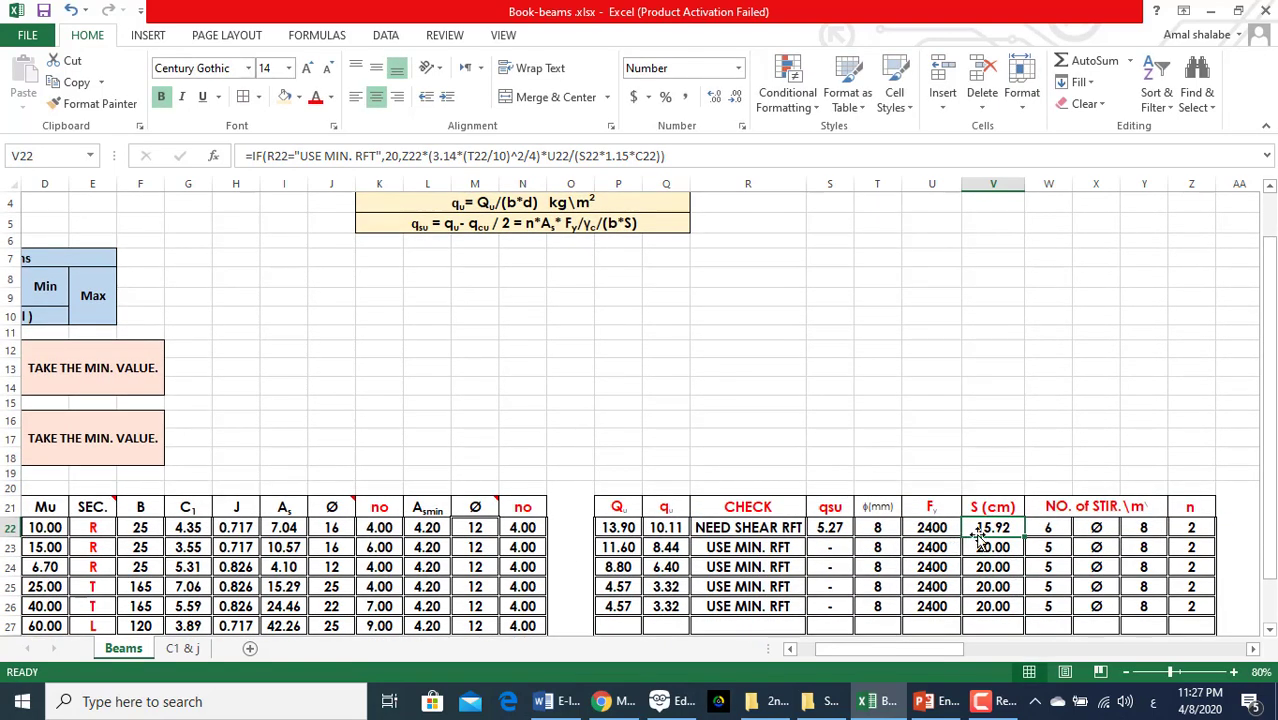
pyautogui.click(1045, 532)
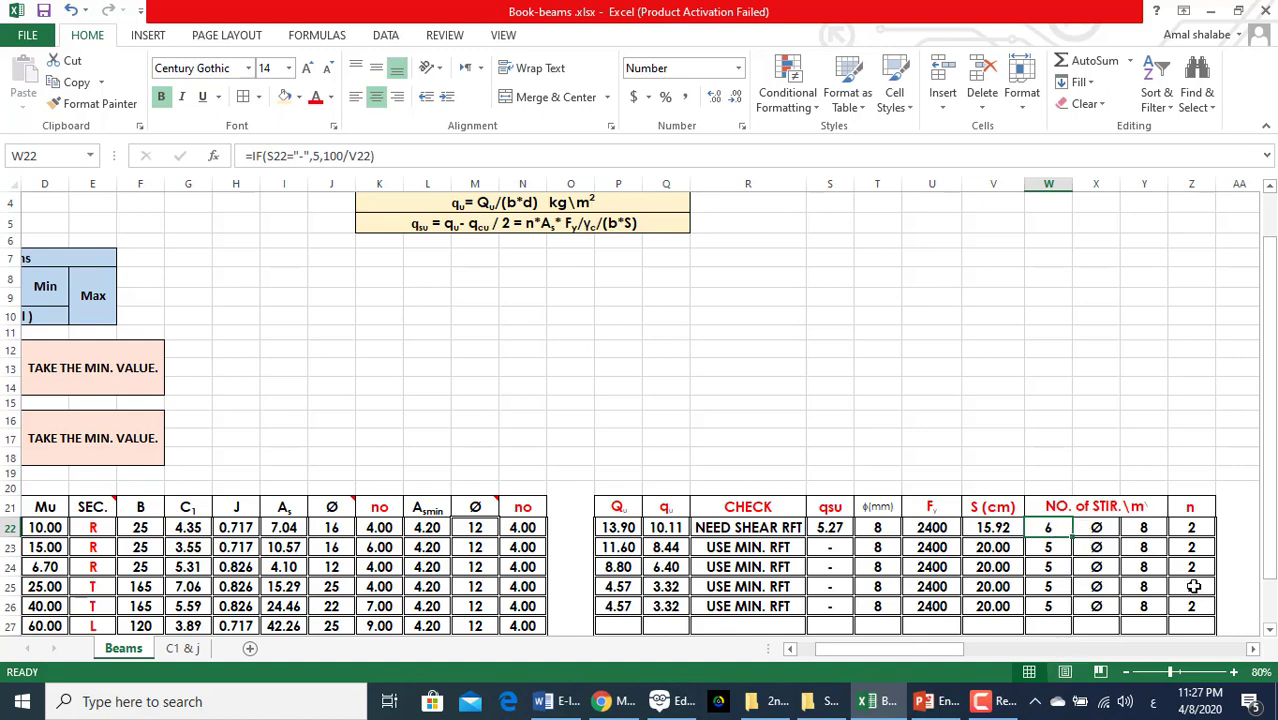
pyautogui.click(999, 524)
pyautogui.doubleClick(1032, 527)
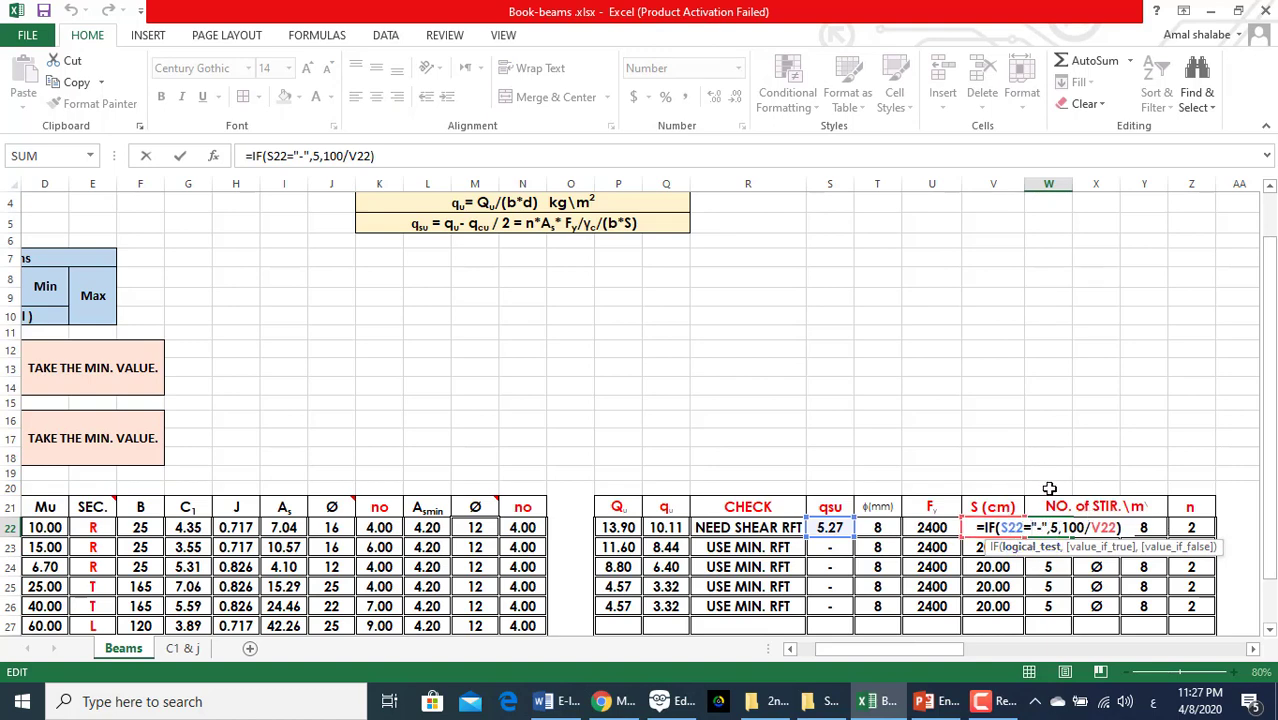
pyautogui.hotkey('ctrl', 'Return')
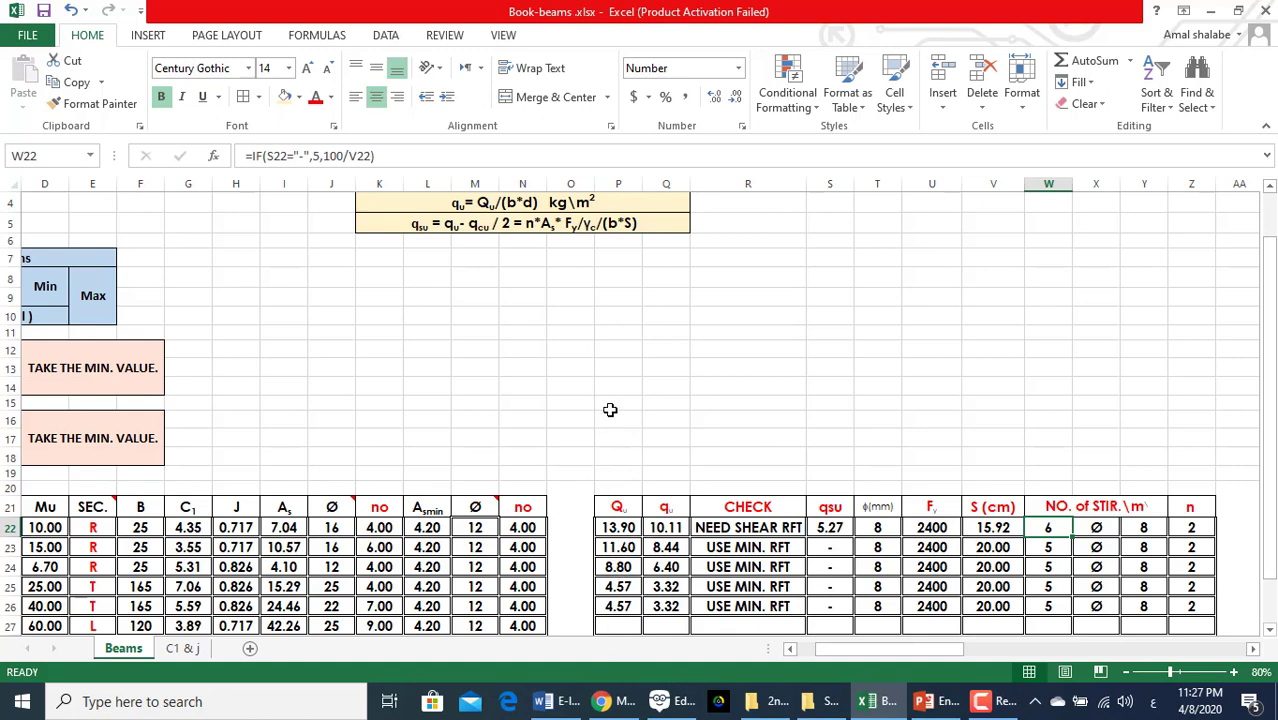
pyautogui.click(683, 530)
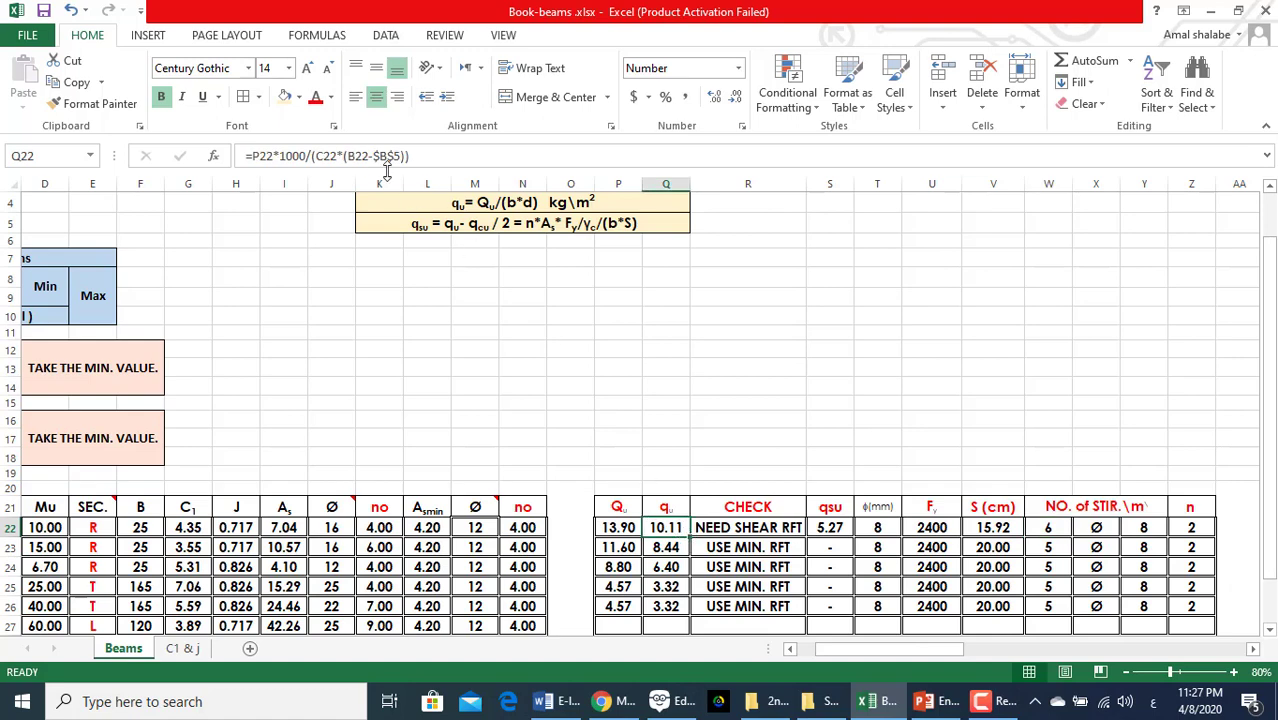
pyautogui.scroll(1, 470, 258)
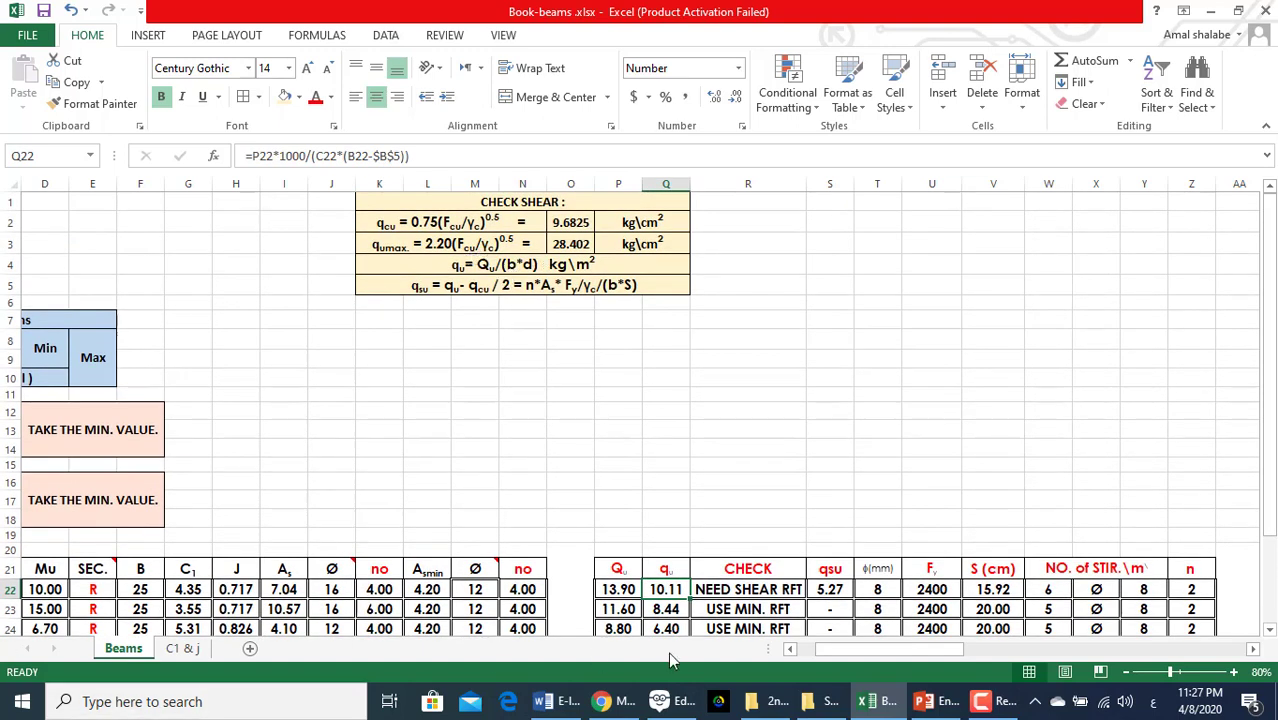
pyautogui.click(845, 586)
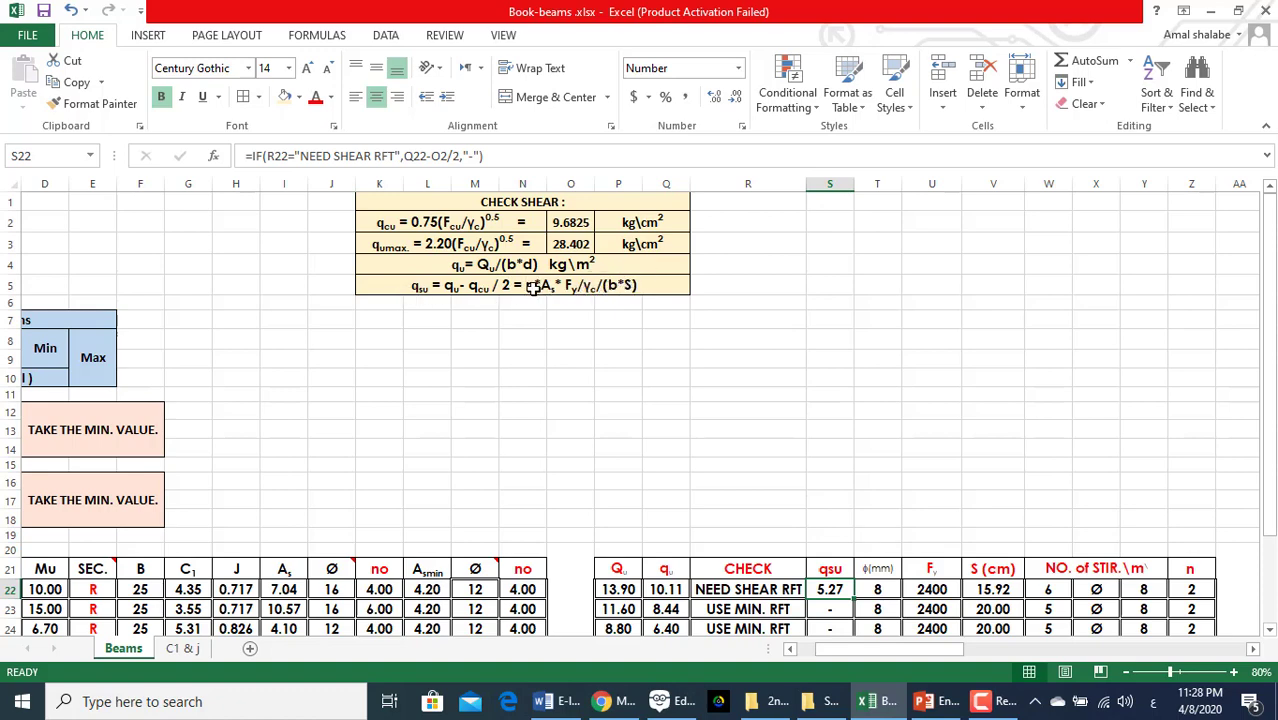
pyautogui.scroll(-2, 661, 401)
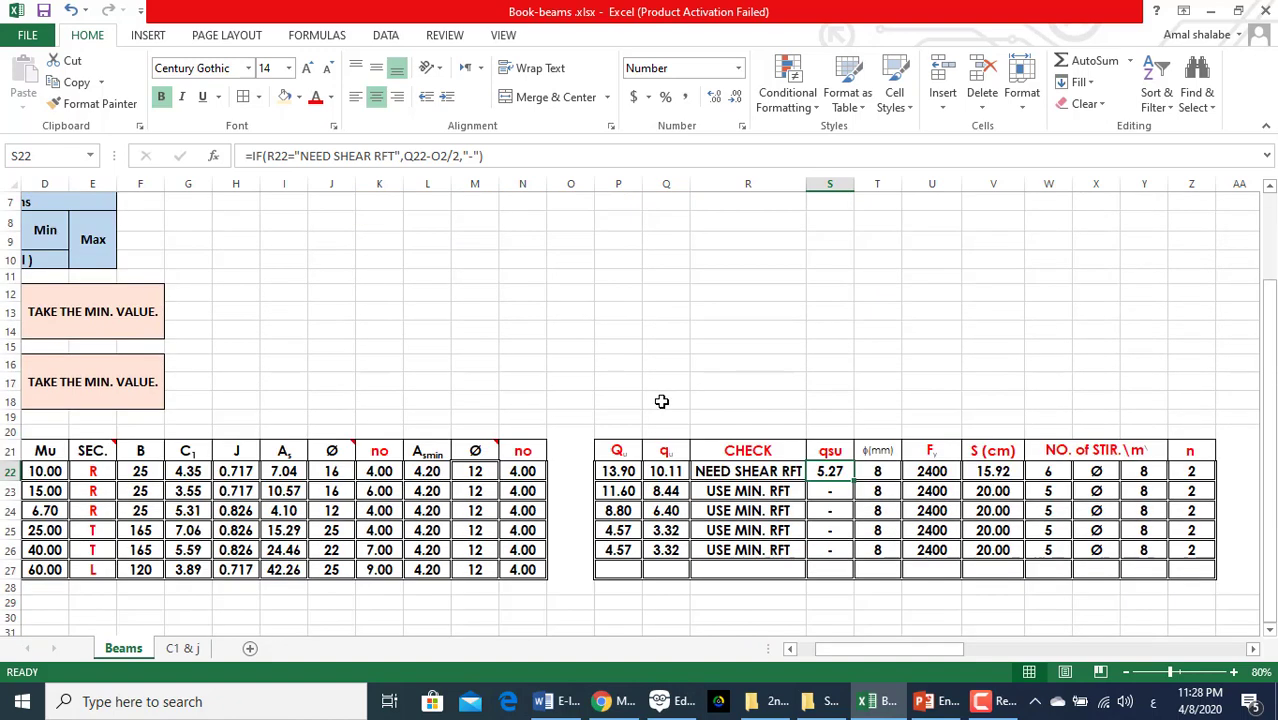
pyautogui.click(624, 472)
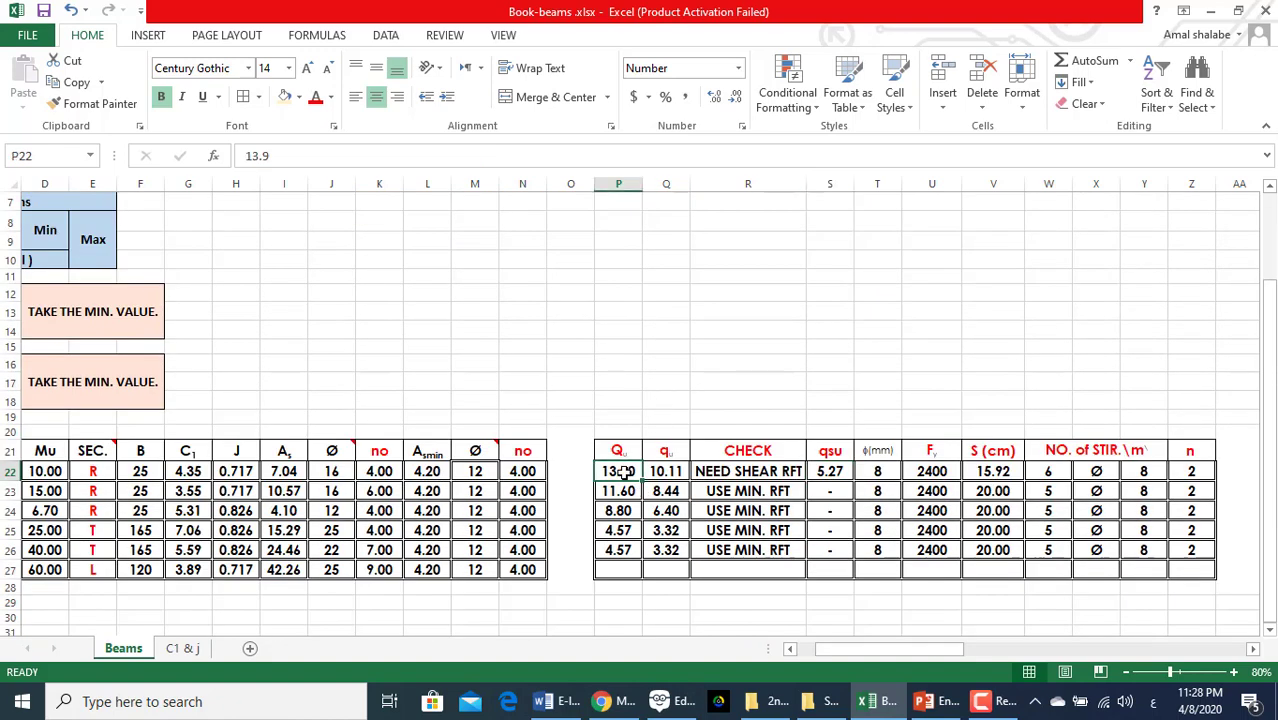
# Step: Set row 22's Qu to 20 and branches n to 4, giving 17.29 cm spacing and 6 stirrups/m
pyautogui.write('20')
pyautogui.click(730, 553)
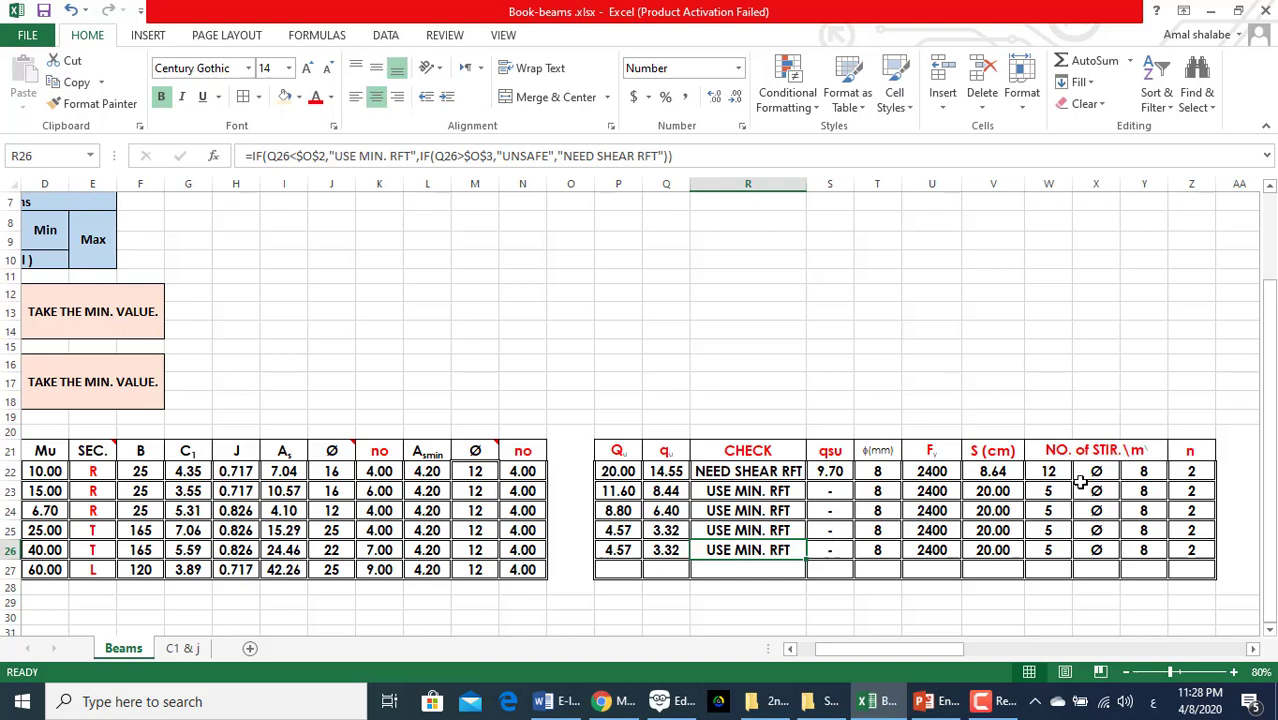
pyautogui.click(1189, 471)
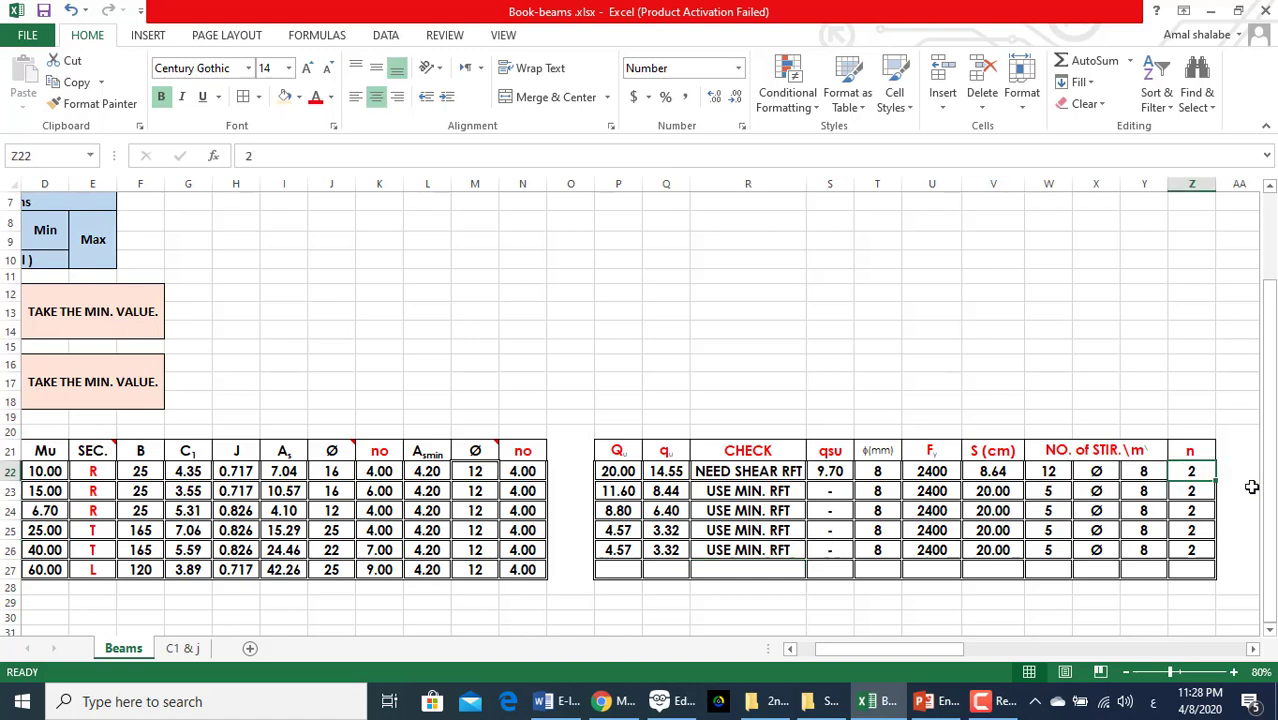
pyautogui.write('4')
pyautogui.press('Return')
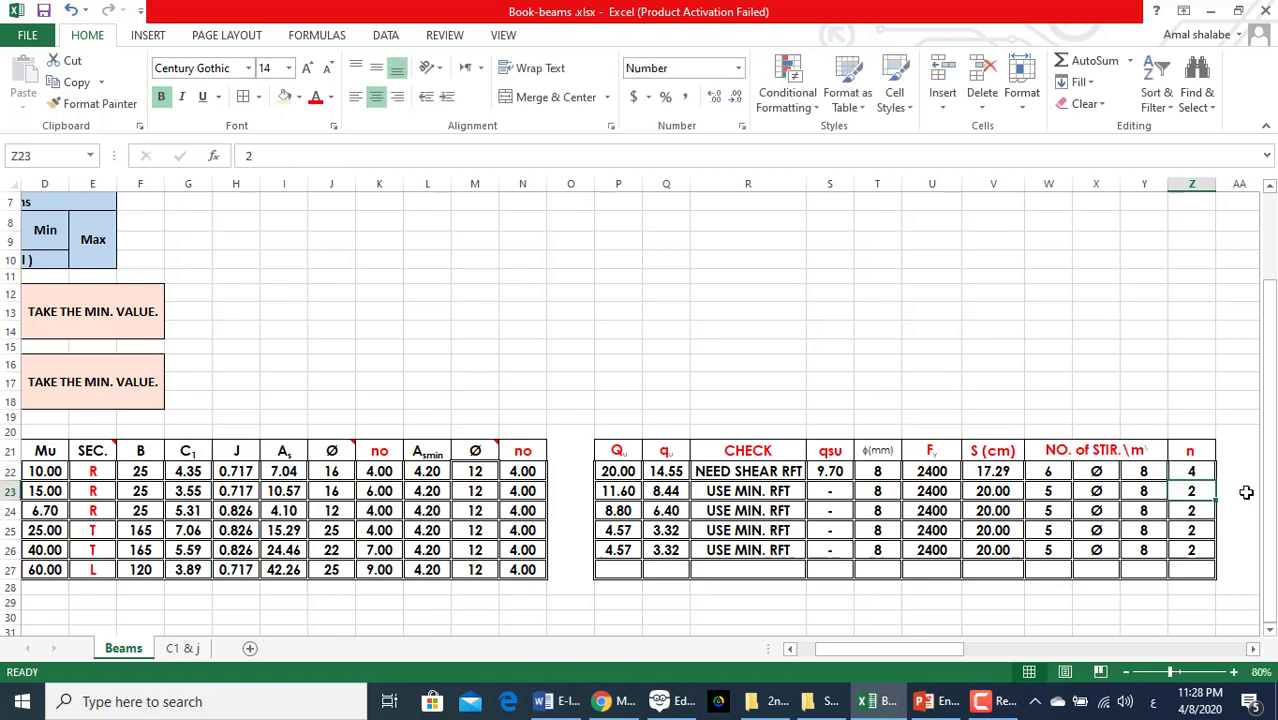
pyautogui.click(1057, 476)
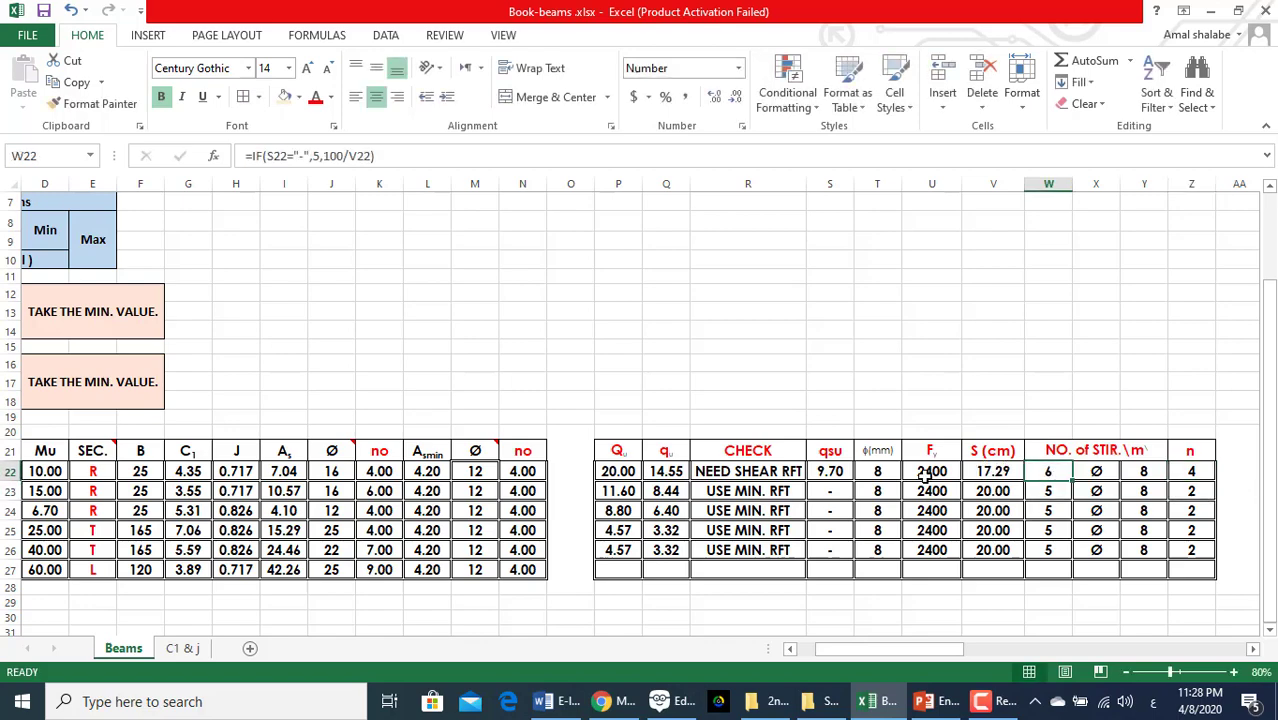
pyautogui.scroll(1, 522, 414)
pyautogui.scroll(1, 540, 420)
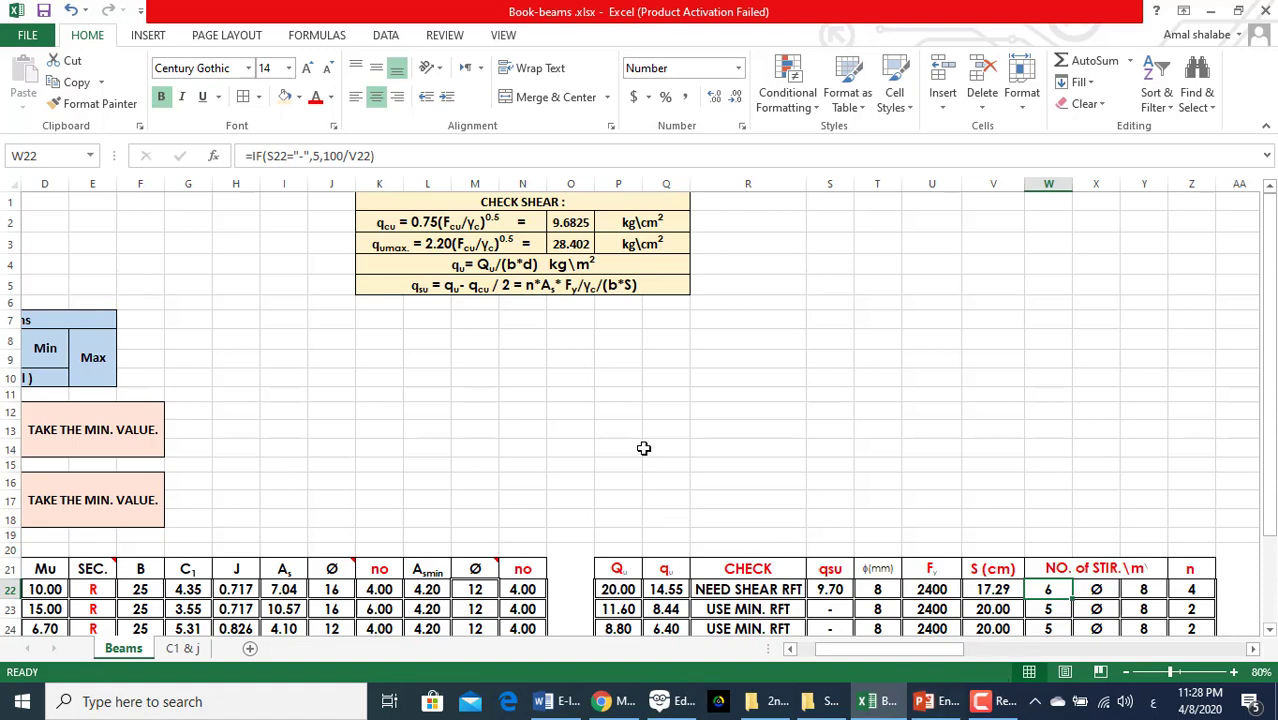
pyautogui.click(597, 288)
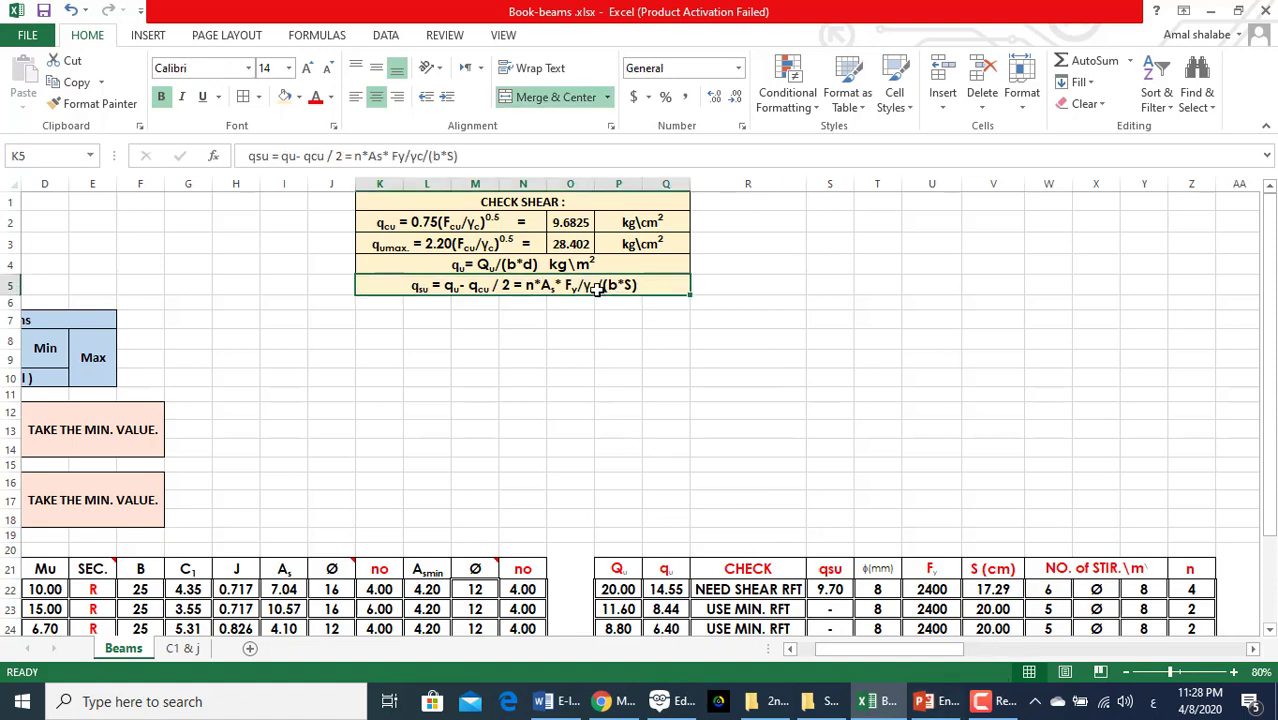
pyautogui.doubleClick(597, 288)
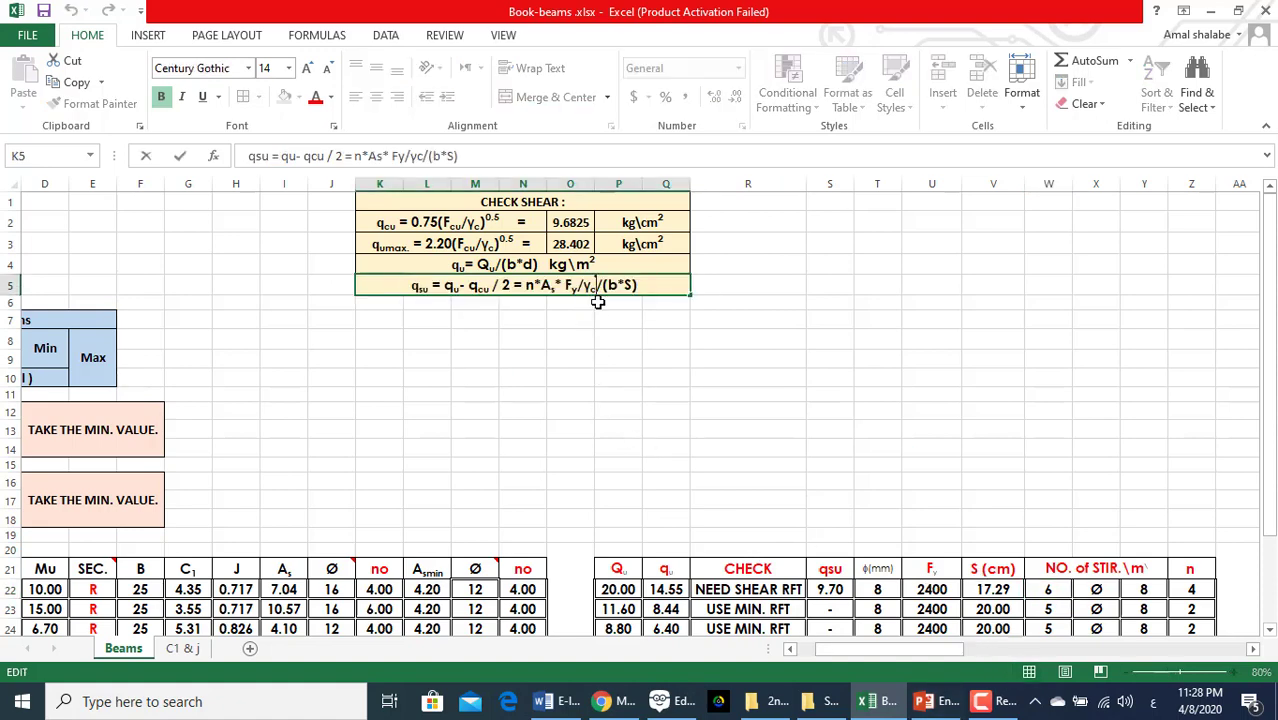
pyautogui.click(597, 310)
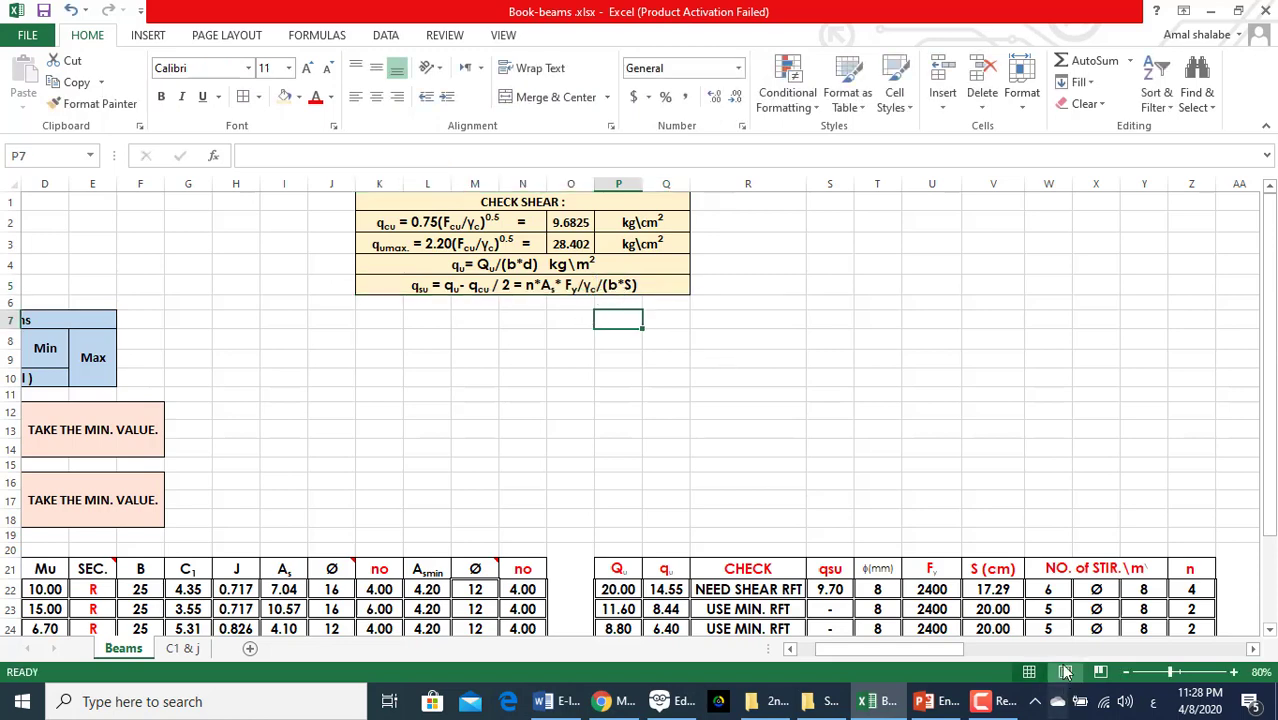
pyautogui.click(992, 606)
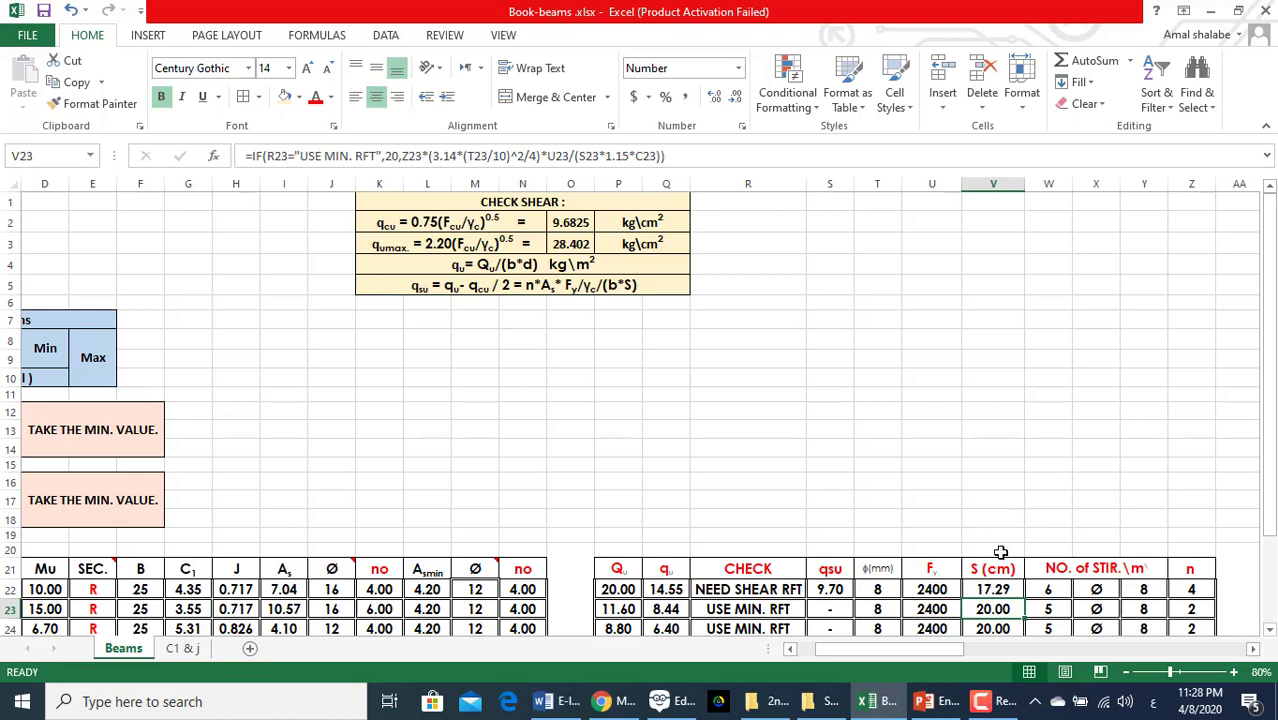
pyautogui.doubleClick(1050, 589)
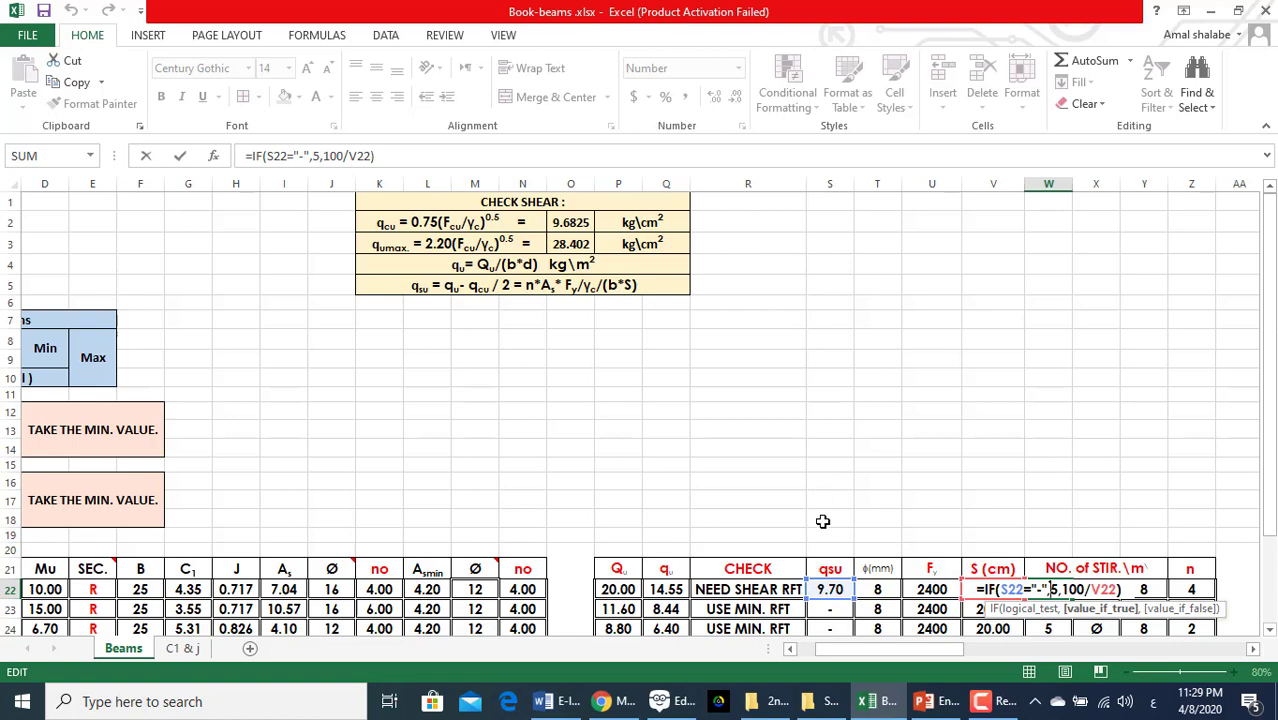
pyautogui.scroll(-1, 820, 578)
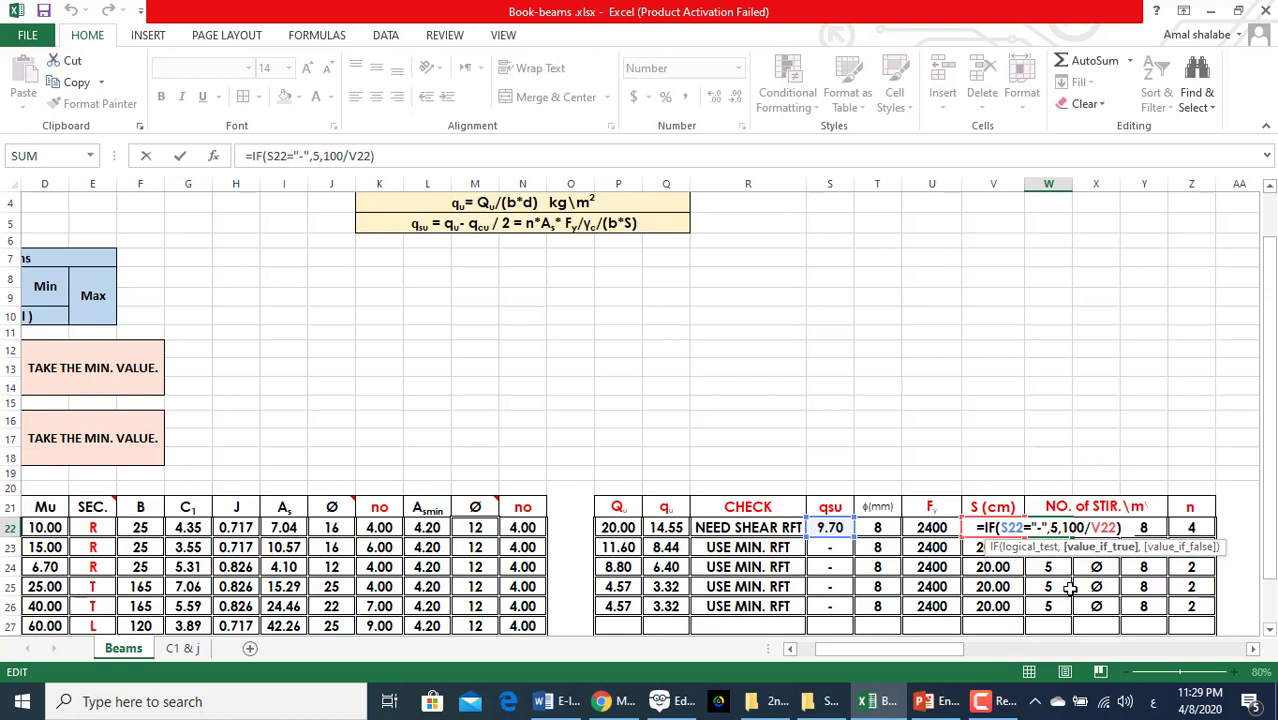
pyautogui.click(897, 457)
pyautogui.press('Escape')
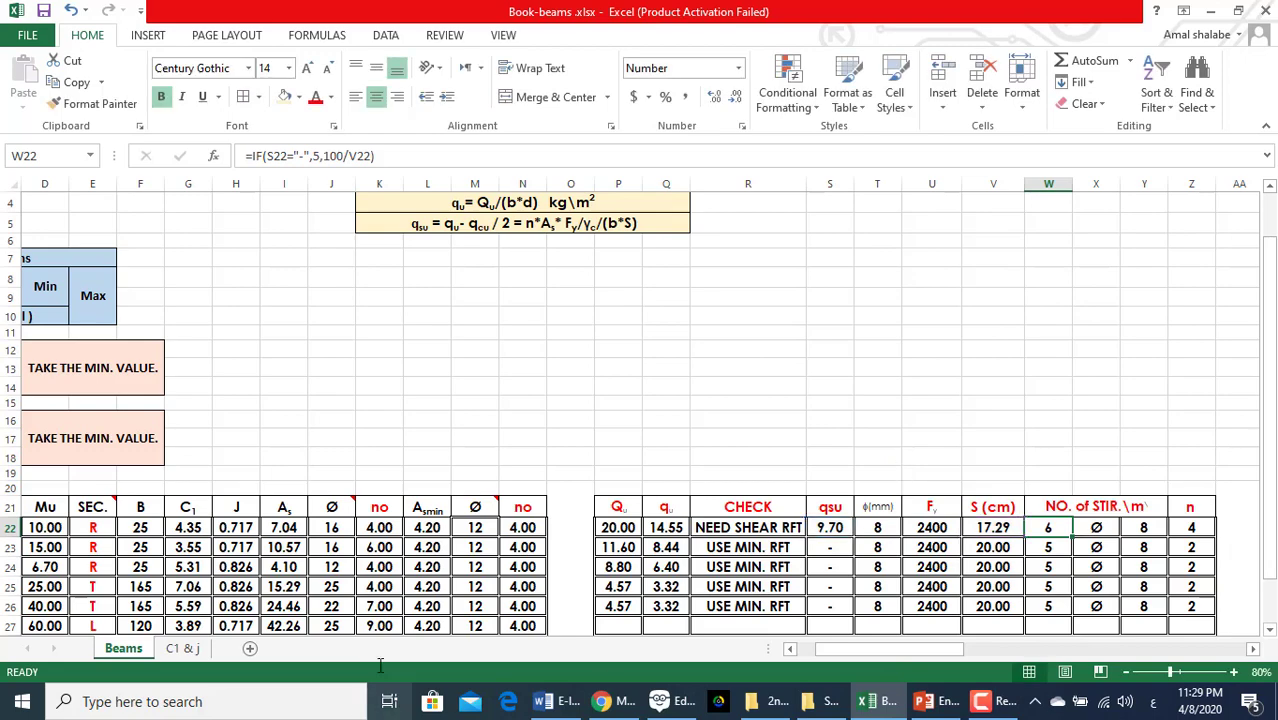
pyautogui.scroll(1, 665, 483)
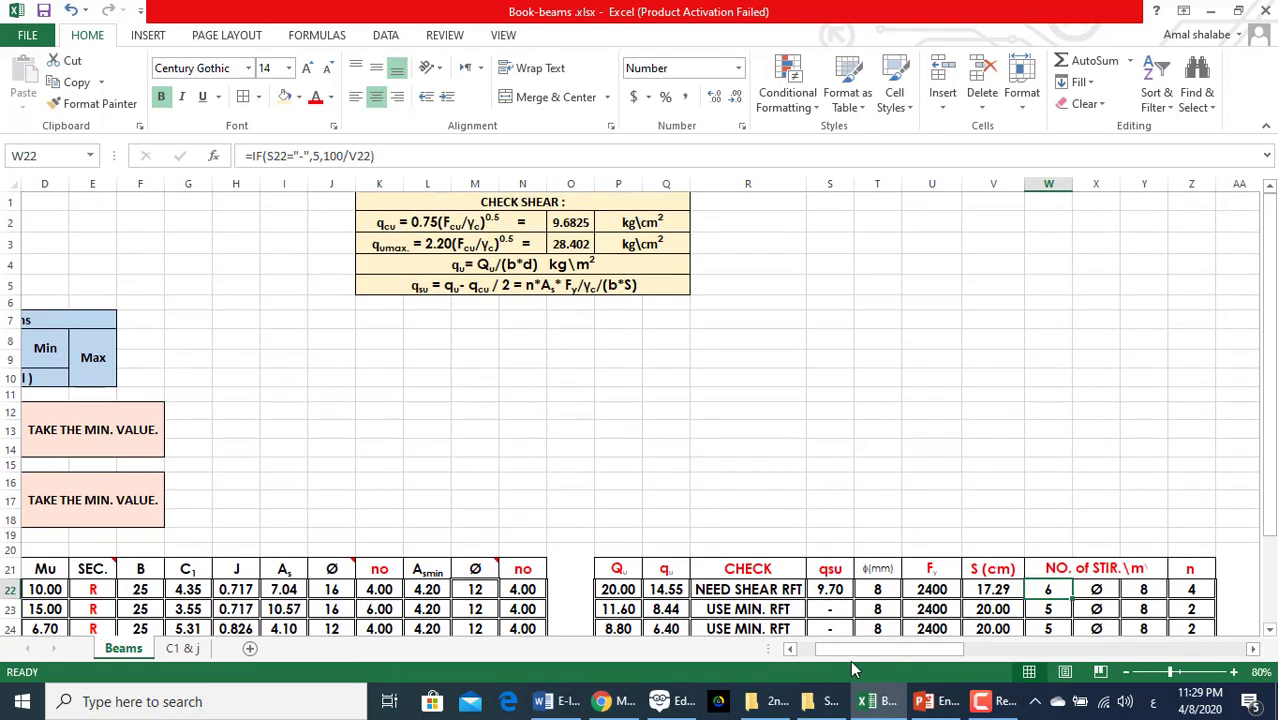
pyautogui.moveTo(848, 654); pyautogui.dragTo(809, 656)
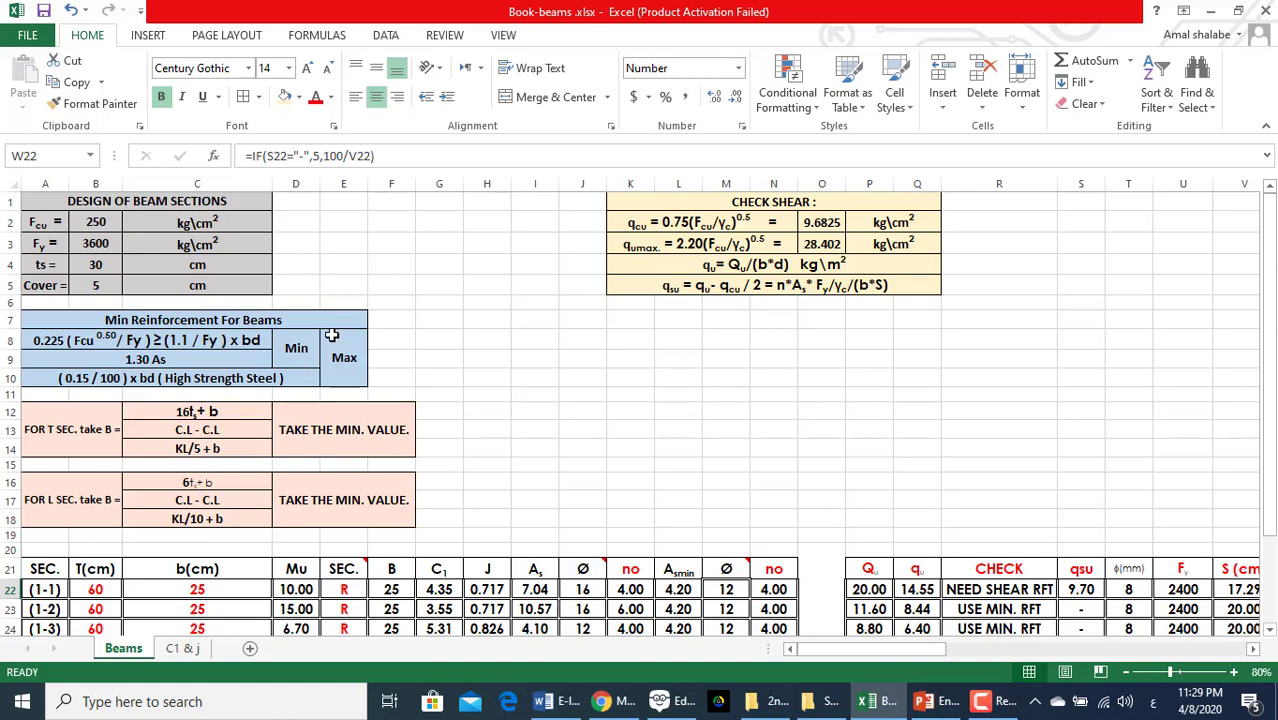
pyautogui.scroll(-1, 393, 452)
pyautogui.scroll(-1, 393, 452)
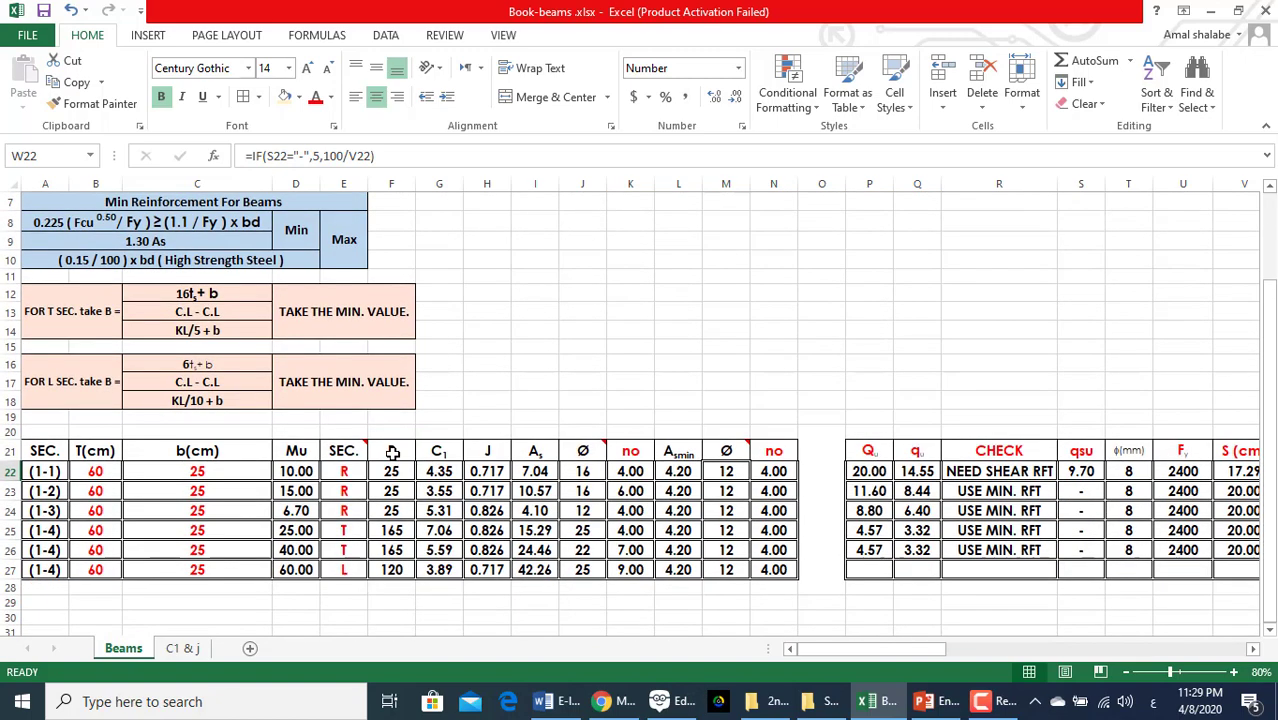